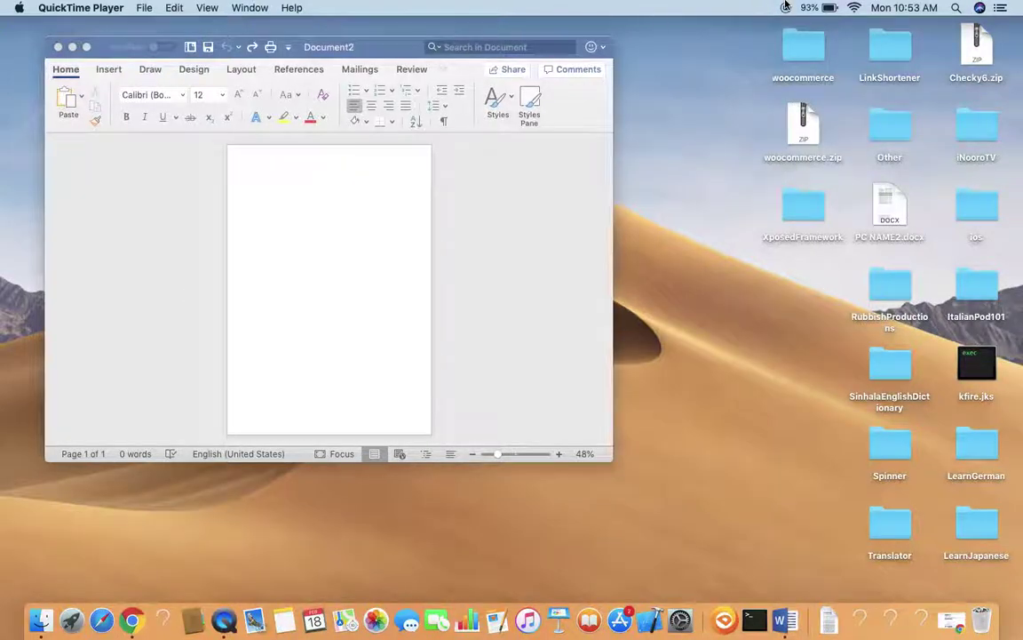
Step: Expand the blank Document2 window to full screen and adjust the zoom
click(86, 46)
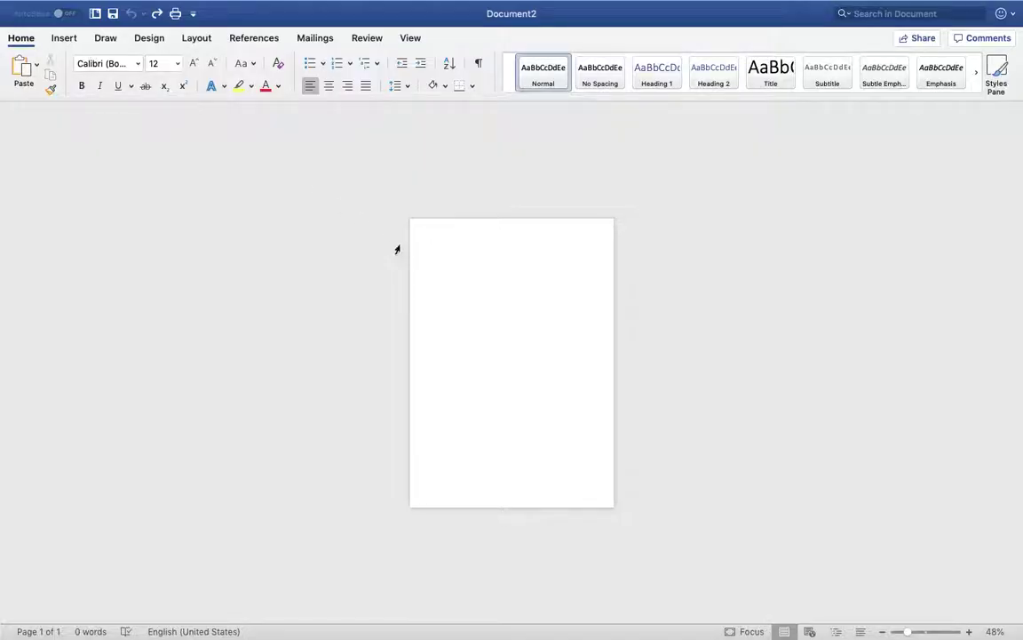
scroll(449, 252, up, 5)
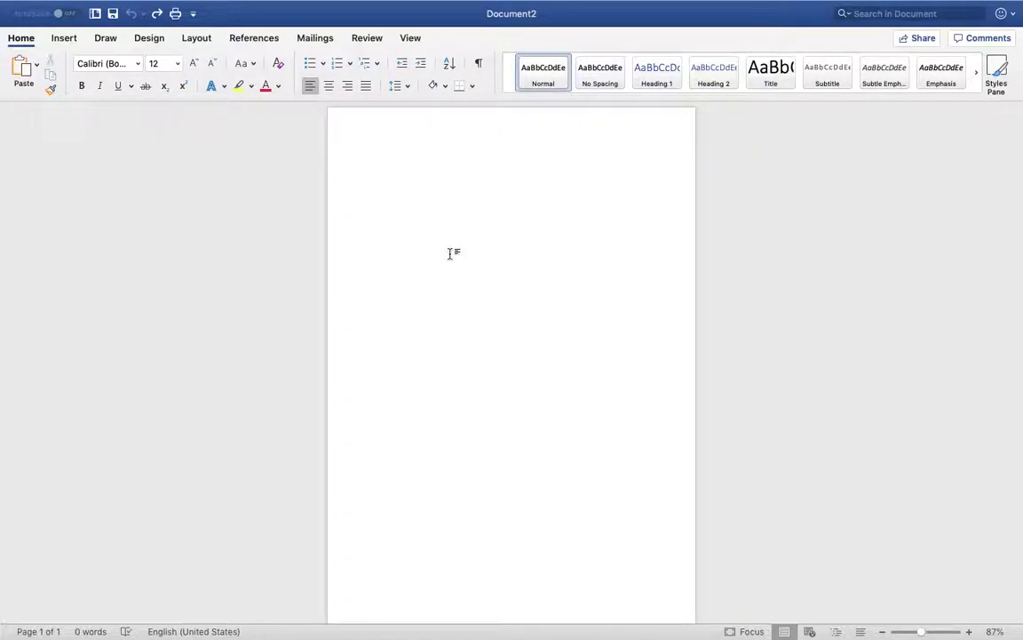
scroll(449, 252, down, 4)
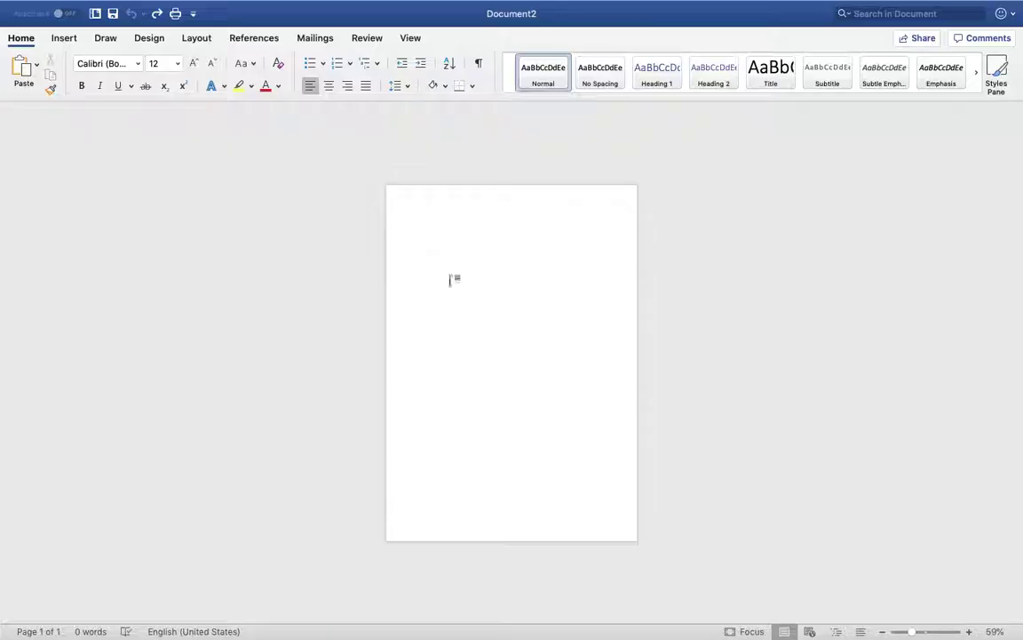
Step: Insert two blank pages so Document2 has three pages, then put the cursor at the top of page 1
click(63, 39)
click(44, 75)
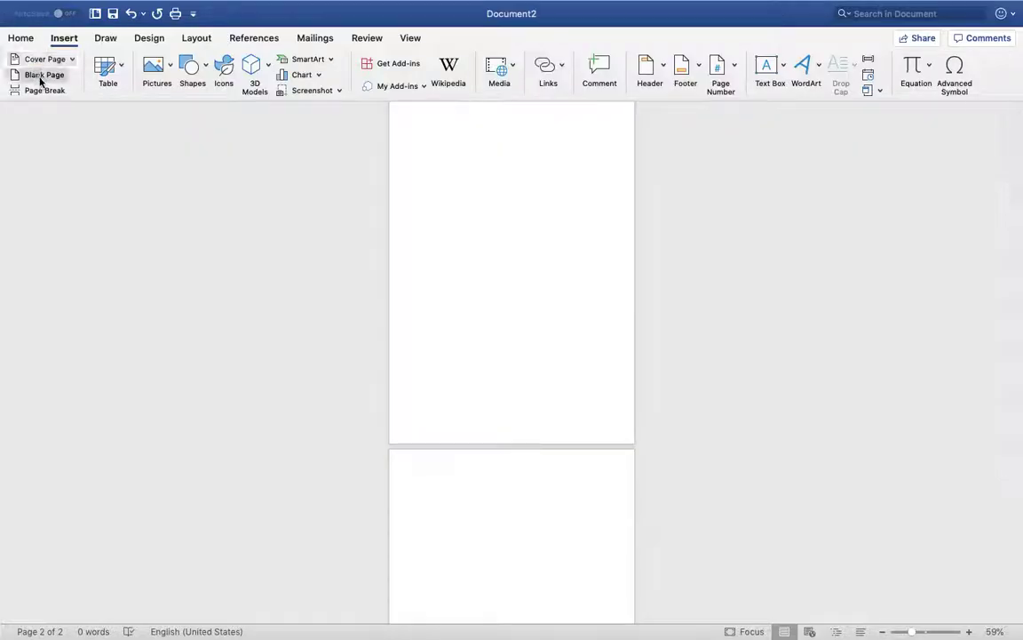
click(39, 75)
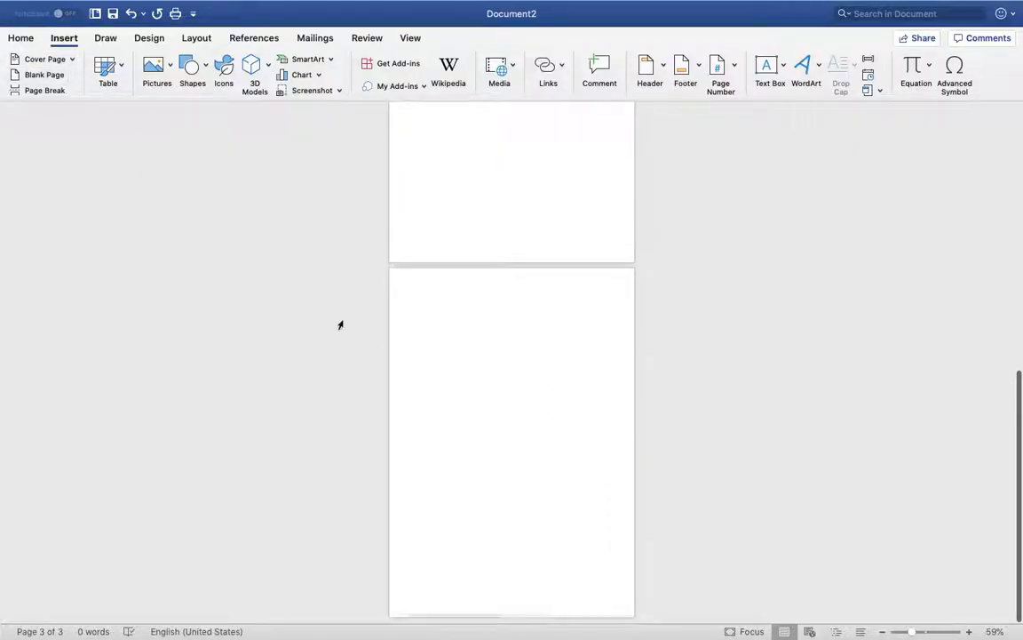
scroll(573, 469, up, 10)
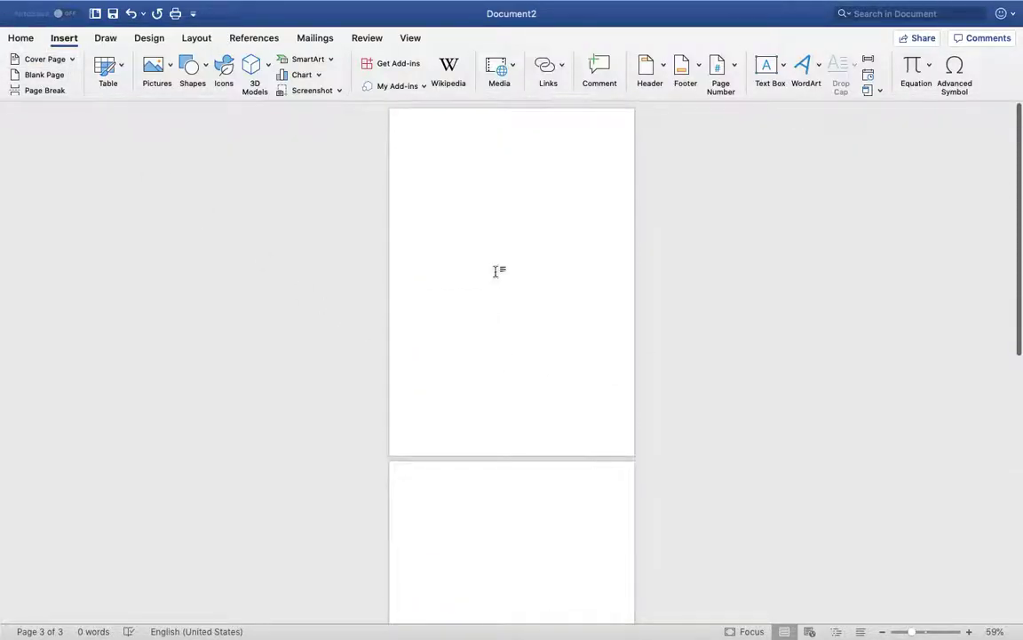
click(513, 158)
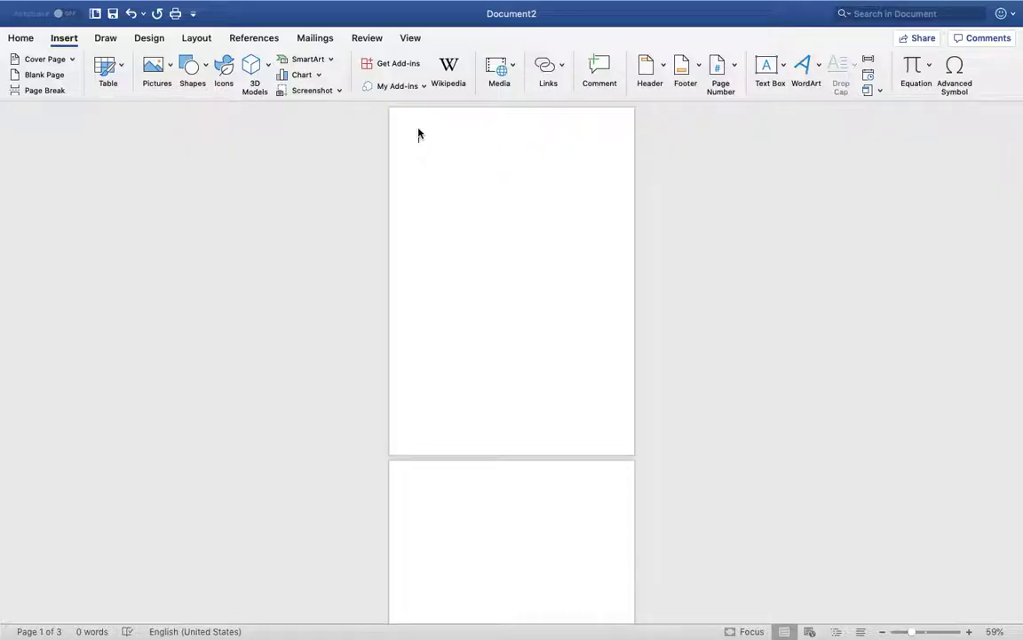
scroll(287, 116, up, 3)
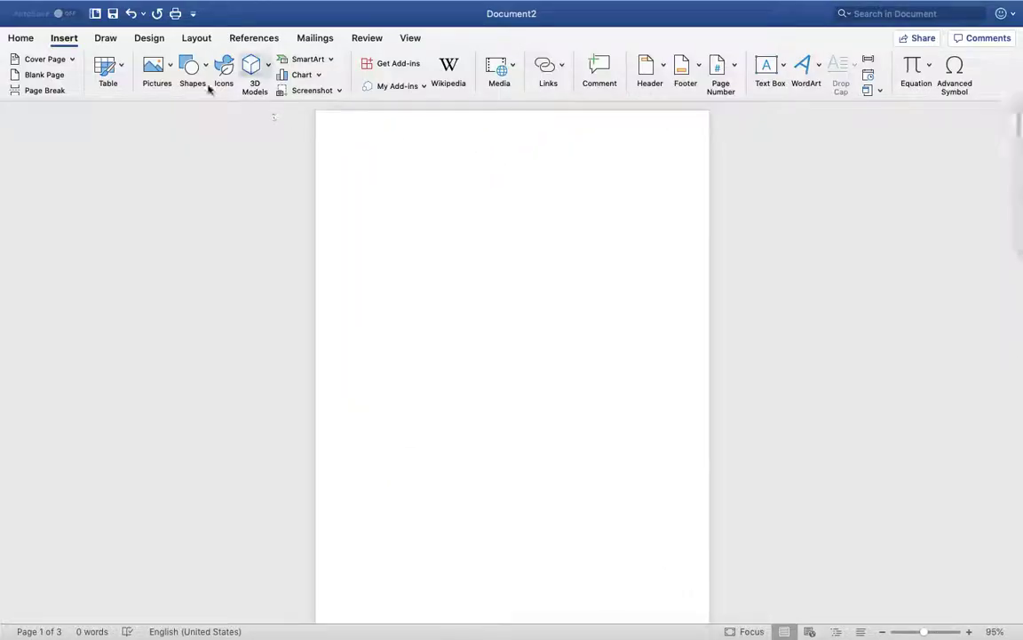
click(64, 38)
scroll(485, 206, up, 1)
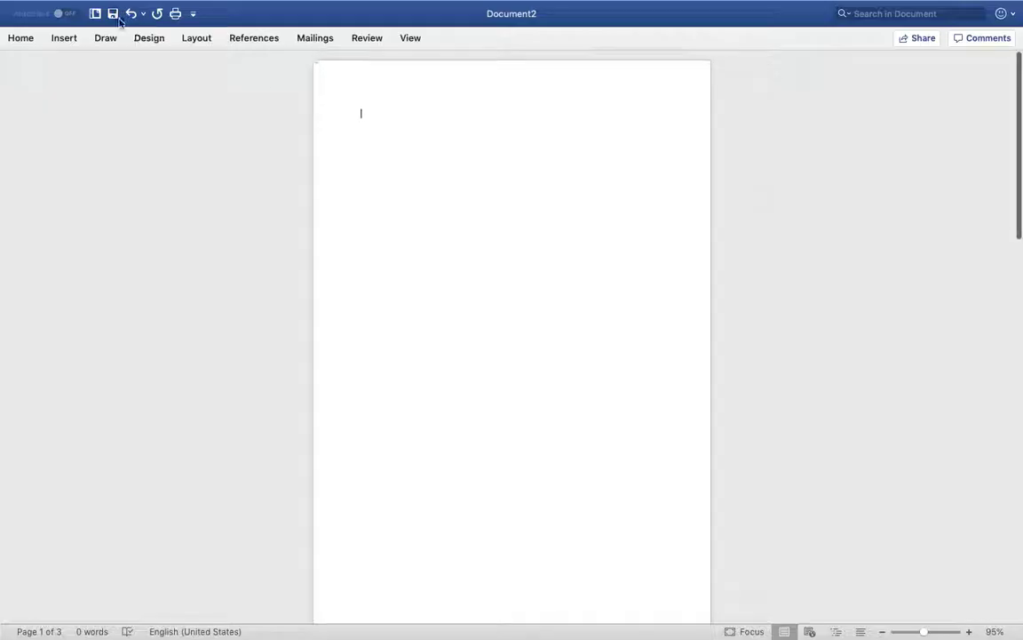
Step: Insert a Blank header design and select its [Type here] placeholder to replace with Hello
click(64, 42)
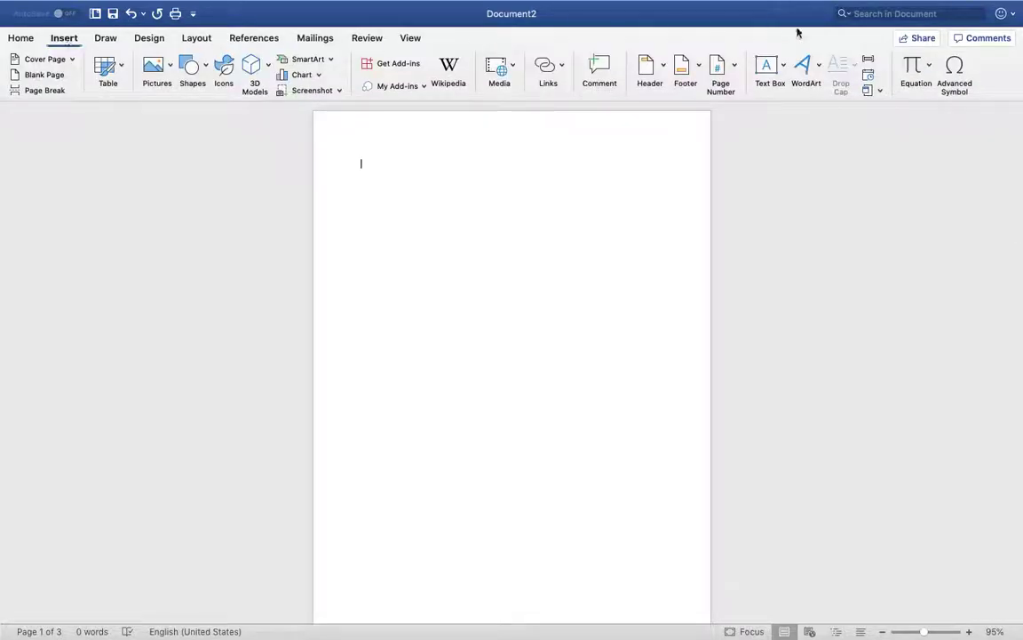
click(648, 67)
scroll(791, 206, down, 3)
scroll(791, 206, up, 3)
scroll(791, 206, down, 10)
scroll(790, 206, up, 10)
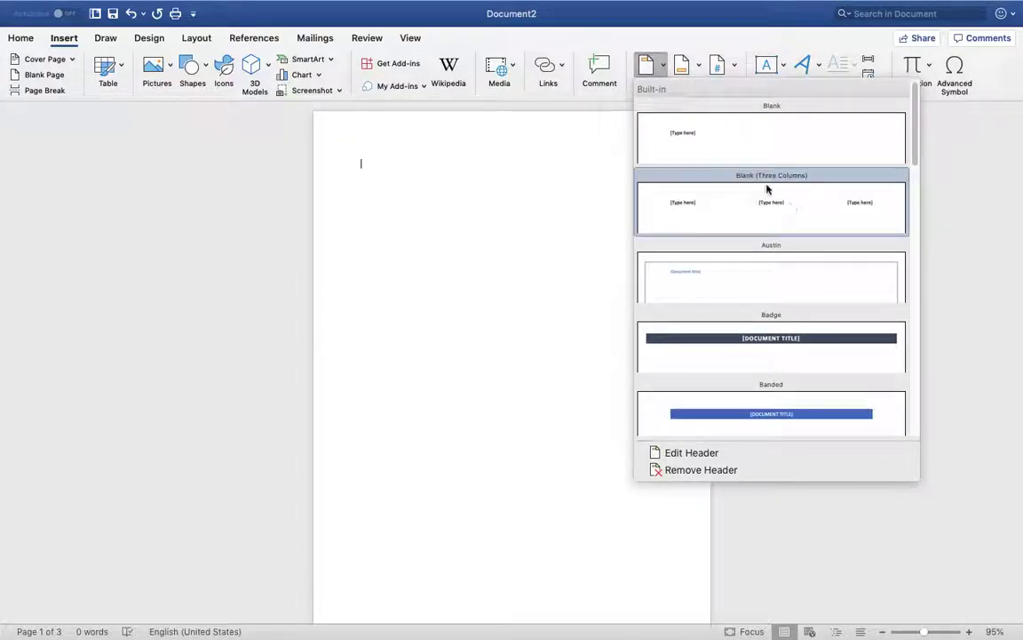
click(720, 143)
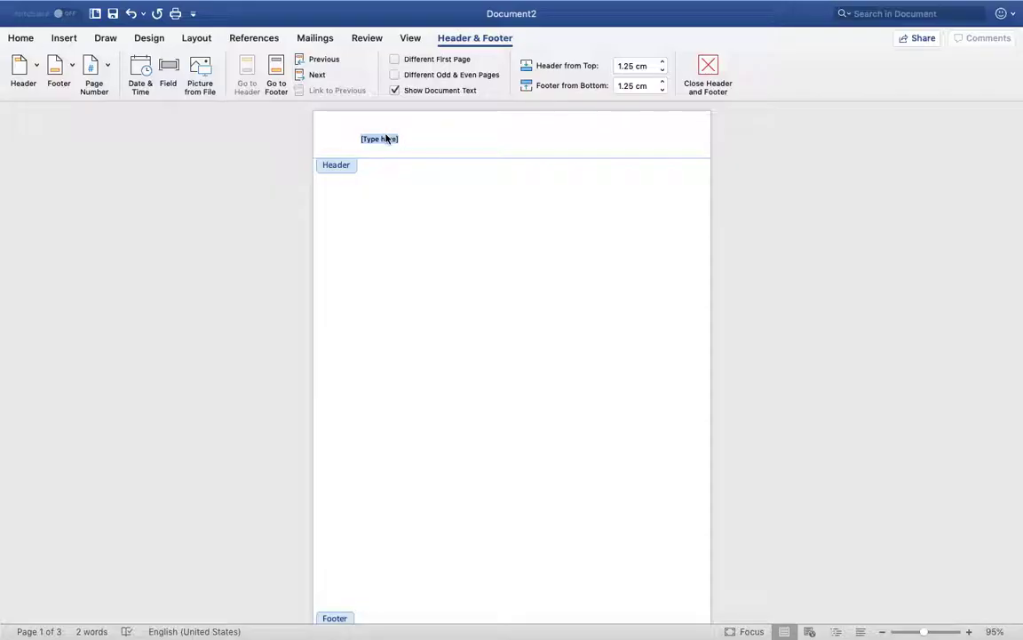
click(409, 147)
click(389, 139)
scroll(412, 513, down, 5)
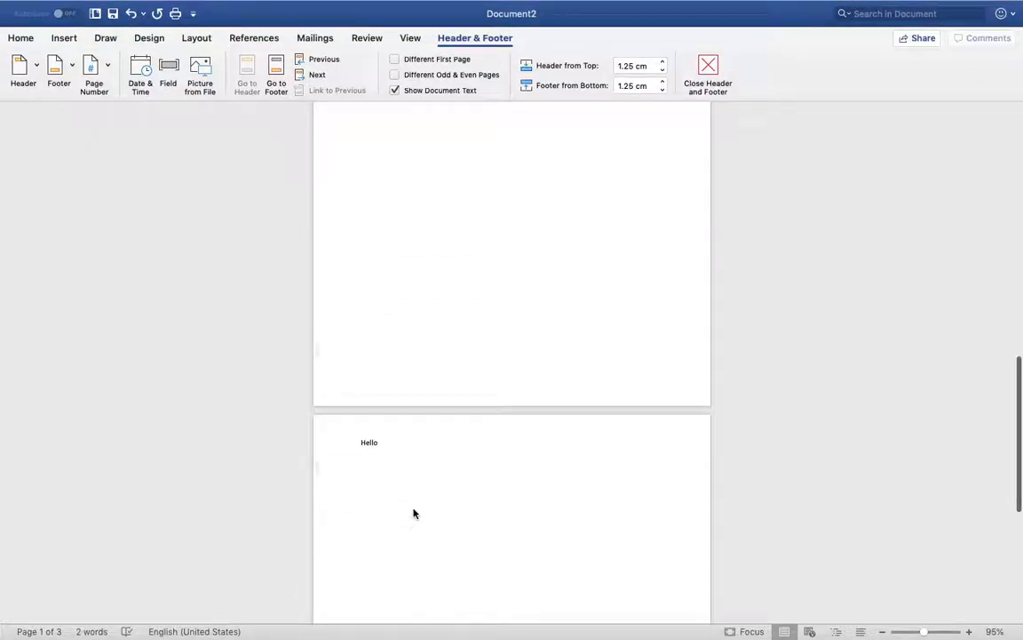
scroll(375, 429, up, 5)
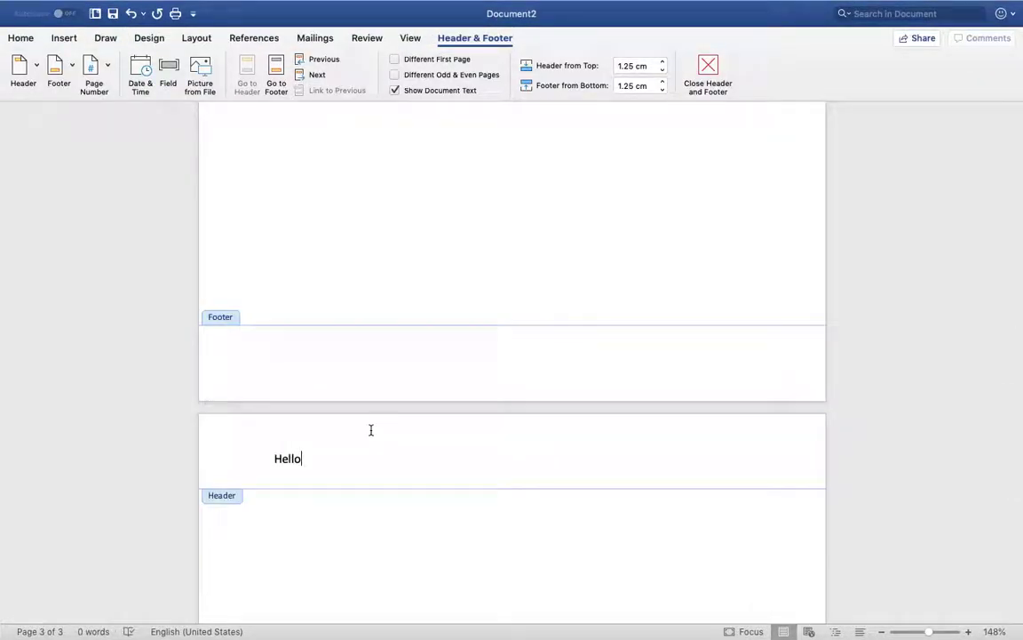
scroll(288, 454, up, 5)
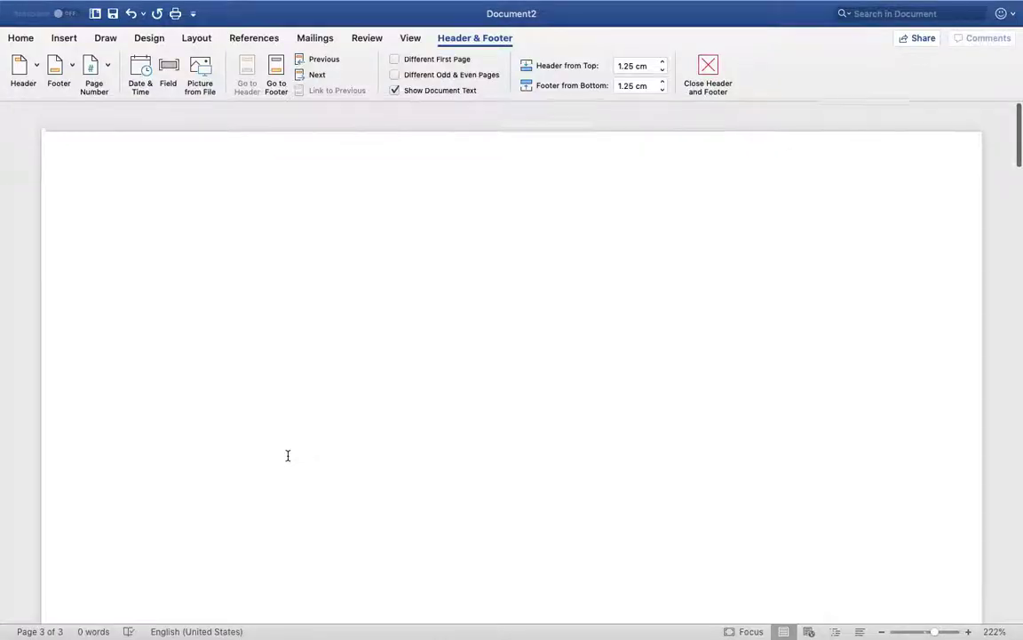
scroll(288, 454, down, 5)
scroll(281, 147, up, 10)
scroll(338, 266, down, 2)
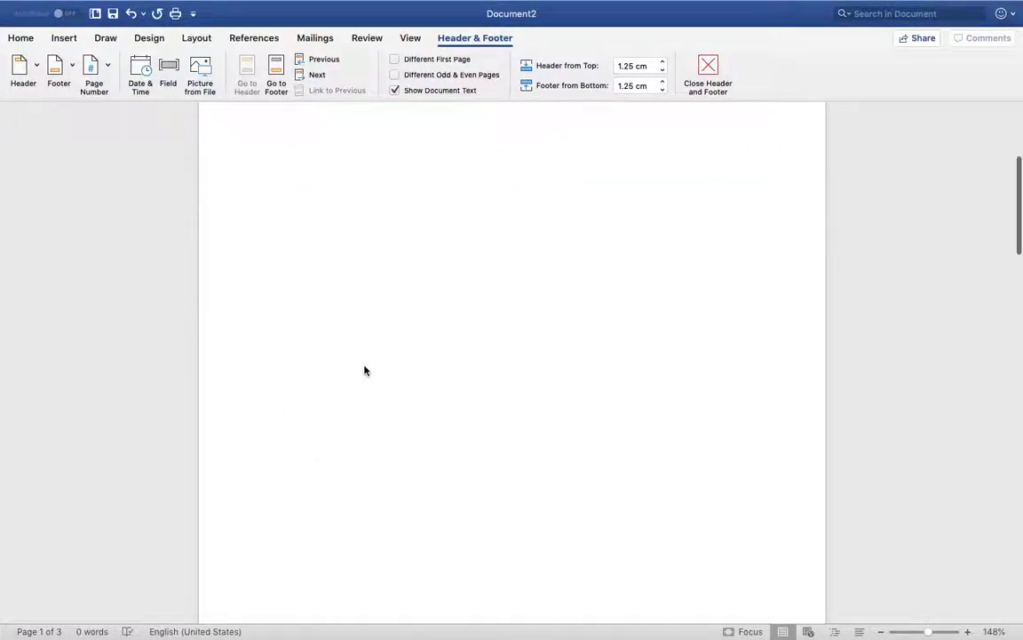
scroll(365, 370, down, 15)
scroll(364, 365, up, 11)
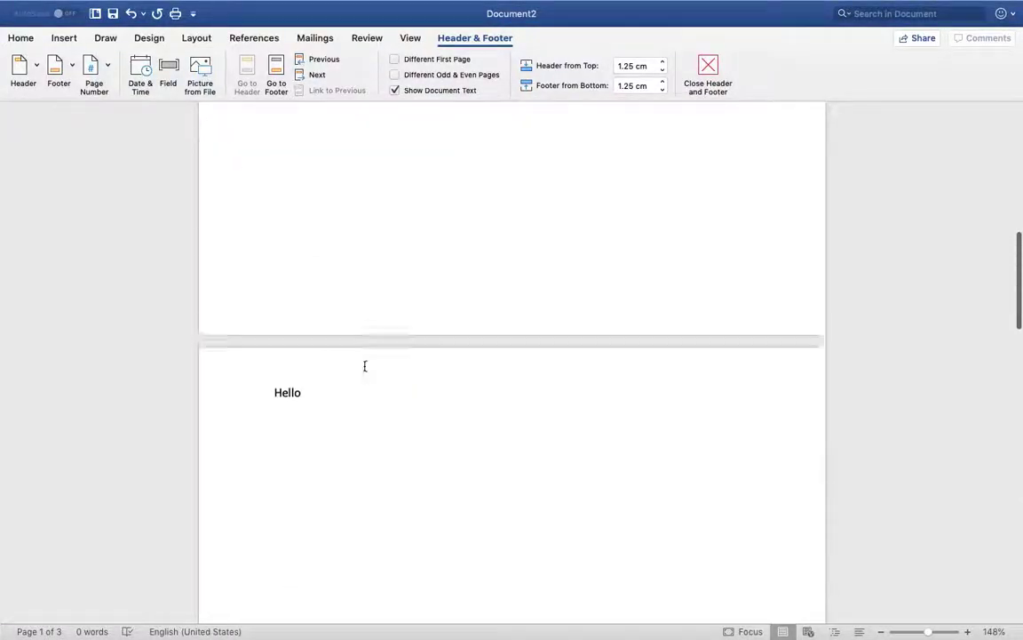
scroll(364, 366, down, 5)
scroll(364, 367, up, 1)
scroll(364, 368, down, 2)
scroll(364, 368, up, 4)
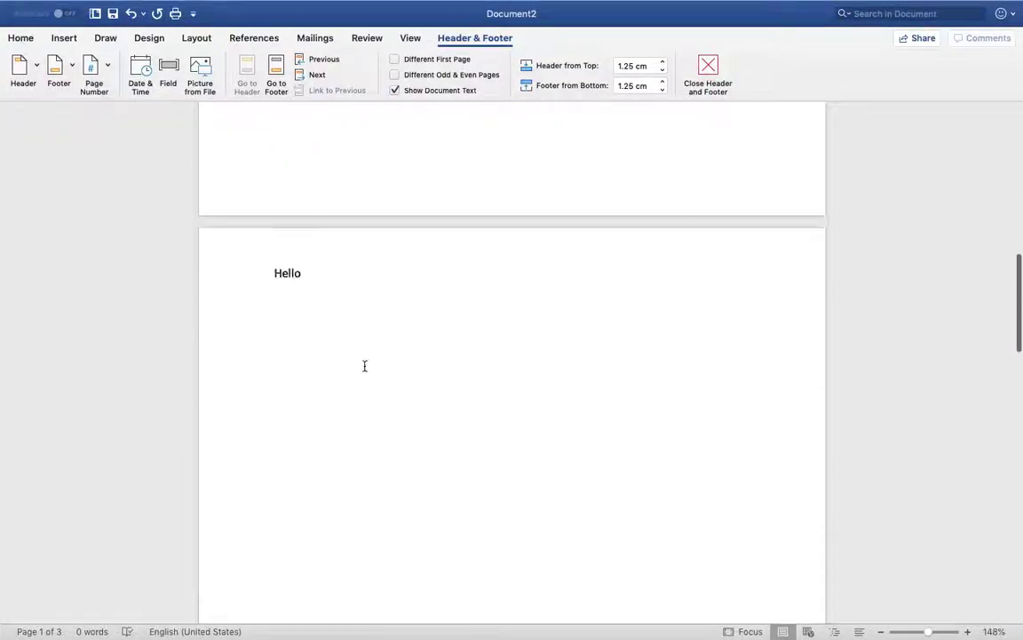
click(287, 272)
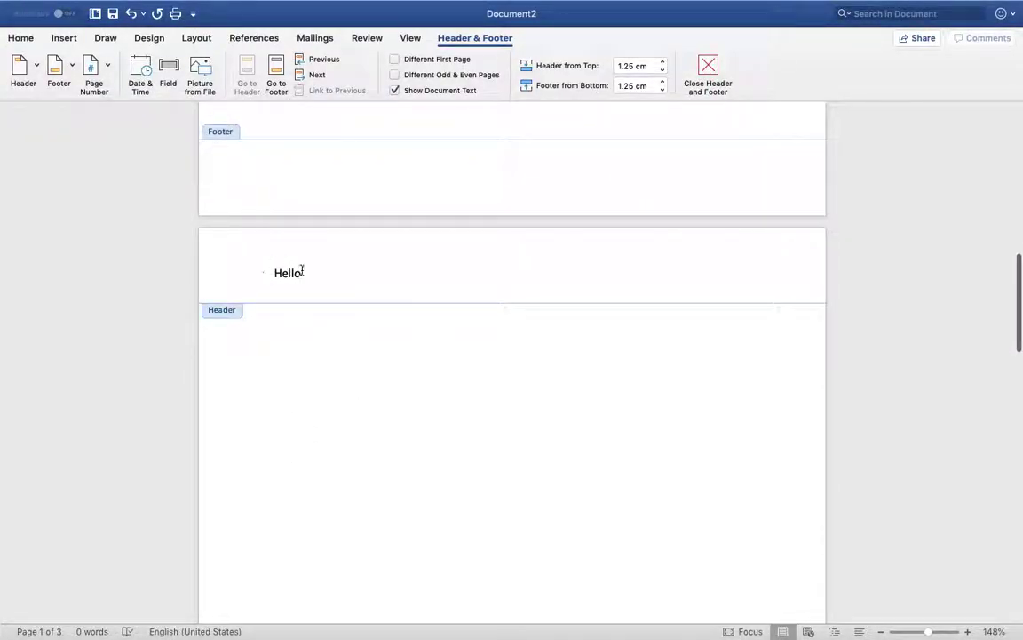
scroll(296, 271, up, 2)
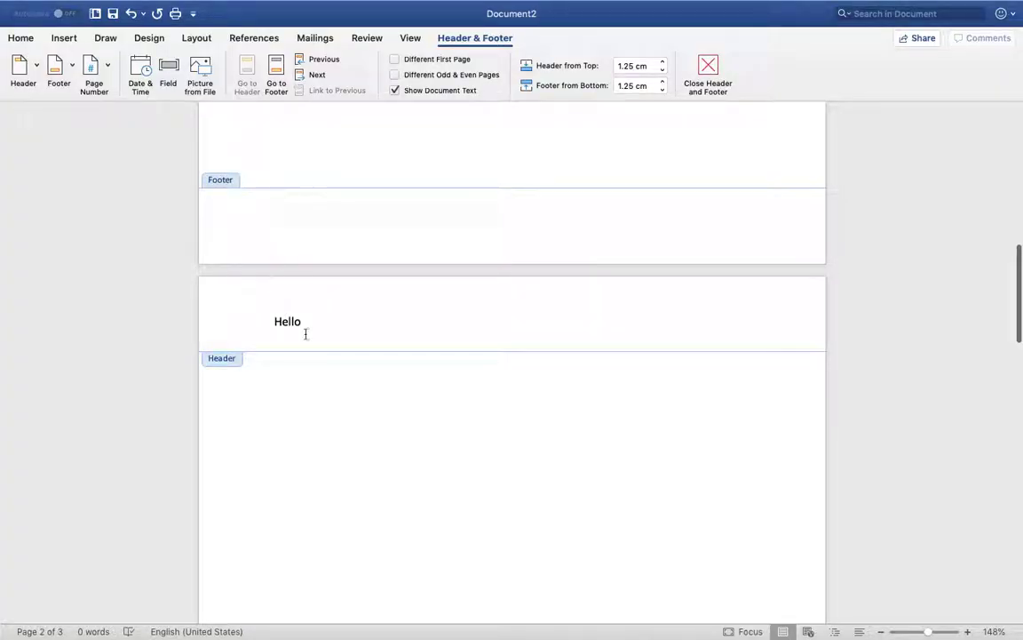
scroll(306, 335, up, 5)
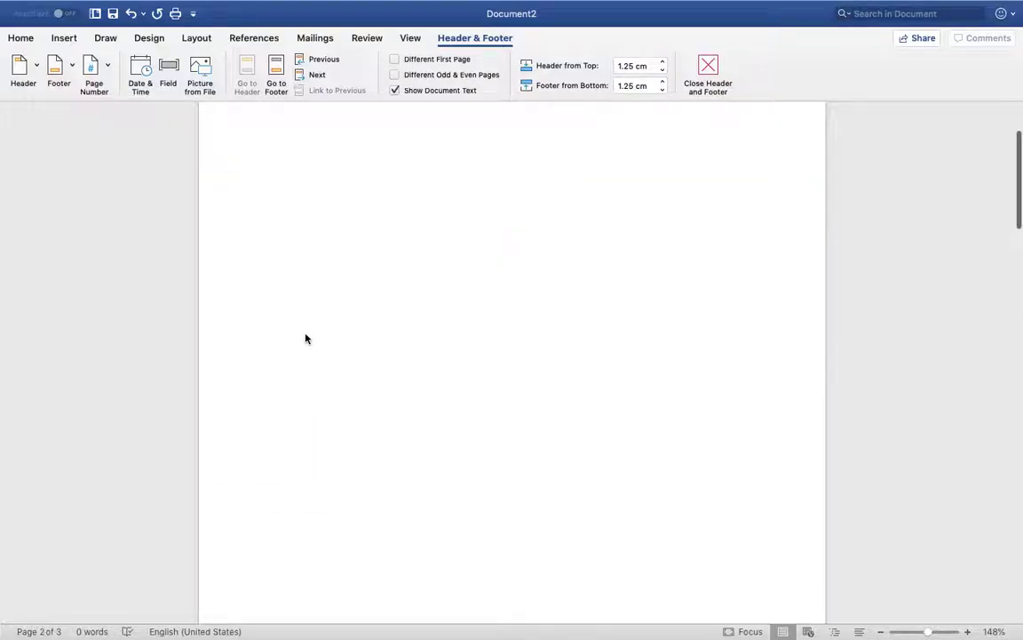
scroll(306, 338, down, 5)
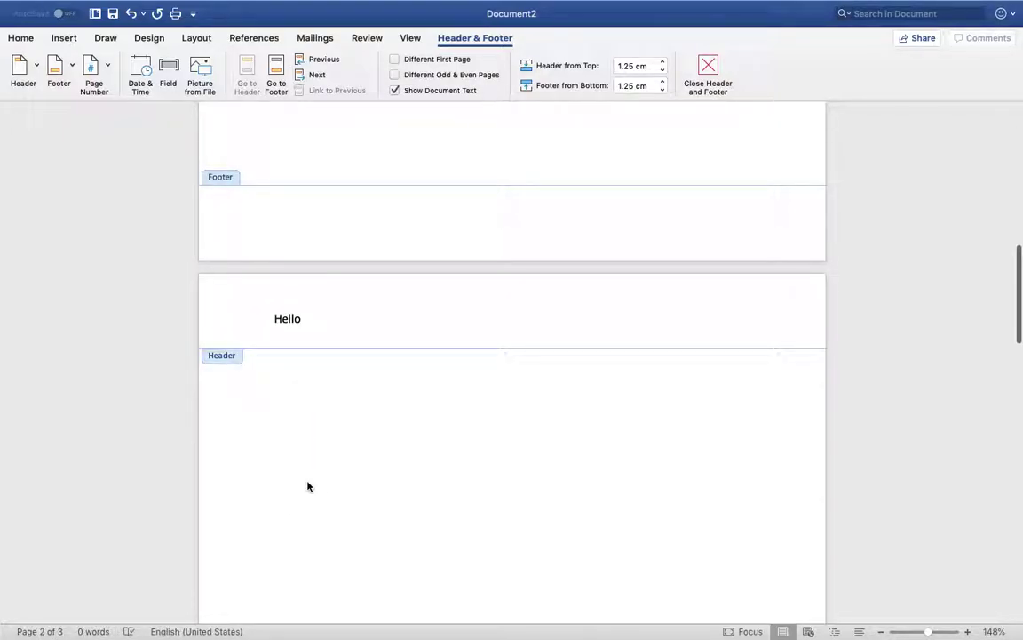
Step: Leave the header and insert a Next Page section break, making the document four pages
double_click(295, 448)
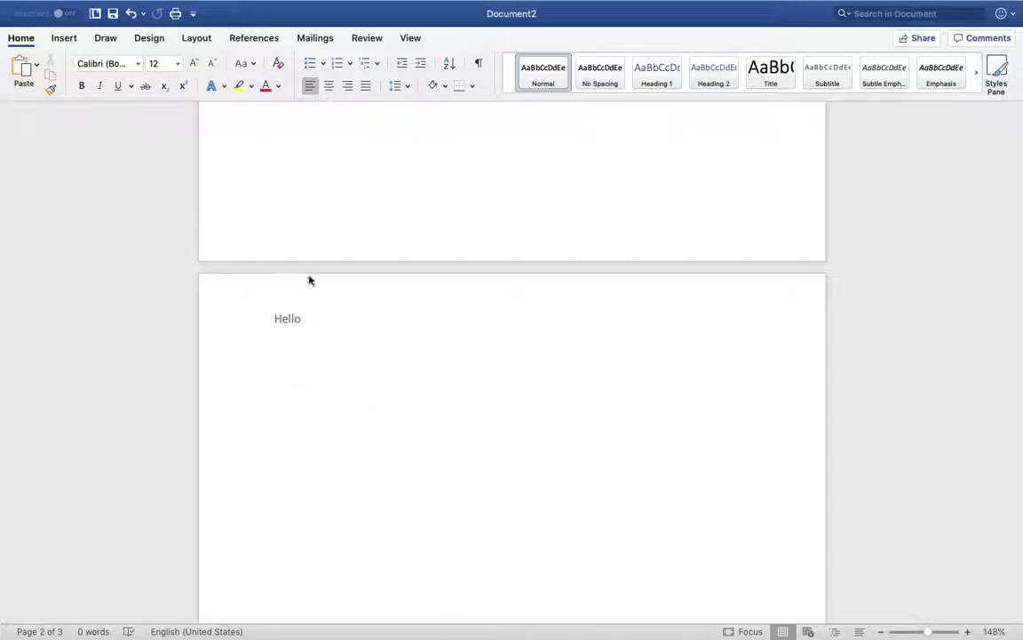
click(195, 40)
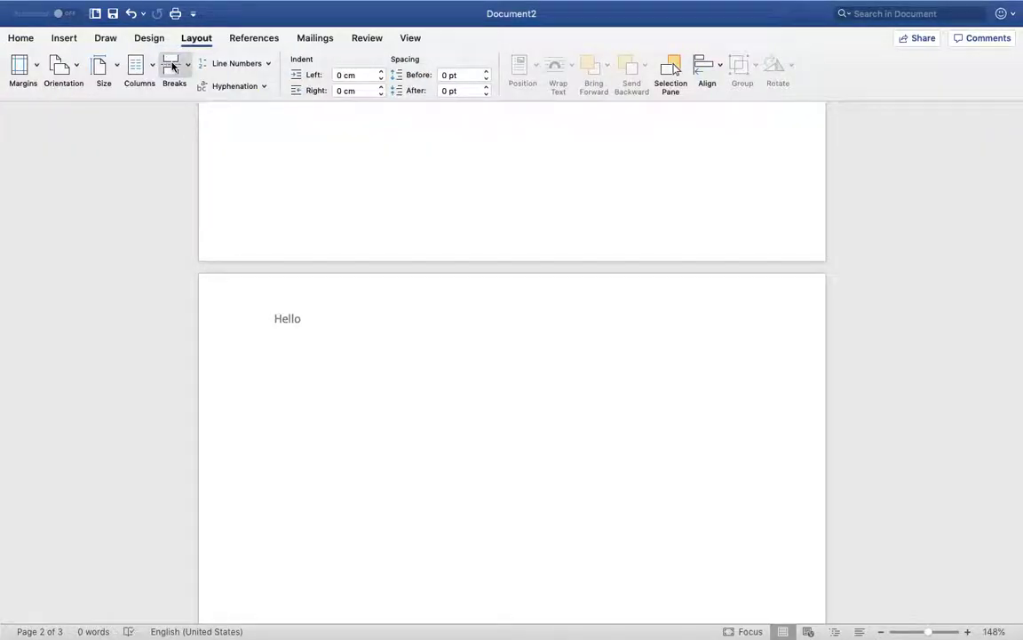
click(174, 67)
click(222, 217)
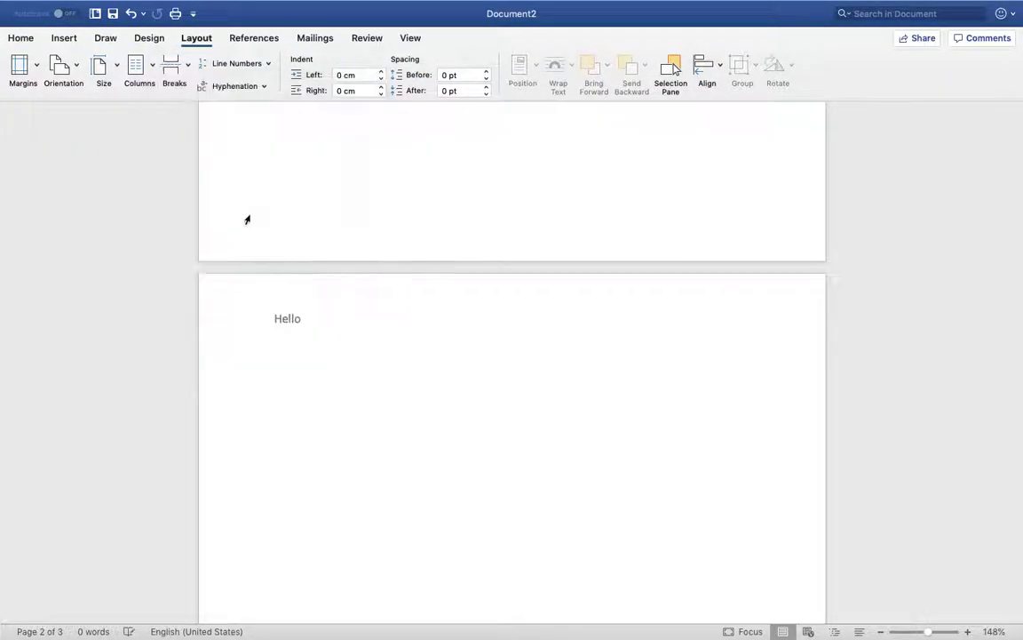
scroll(247, 219, down, 5)
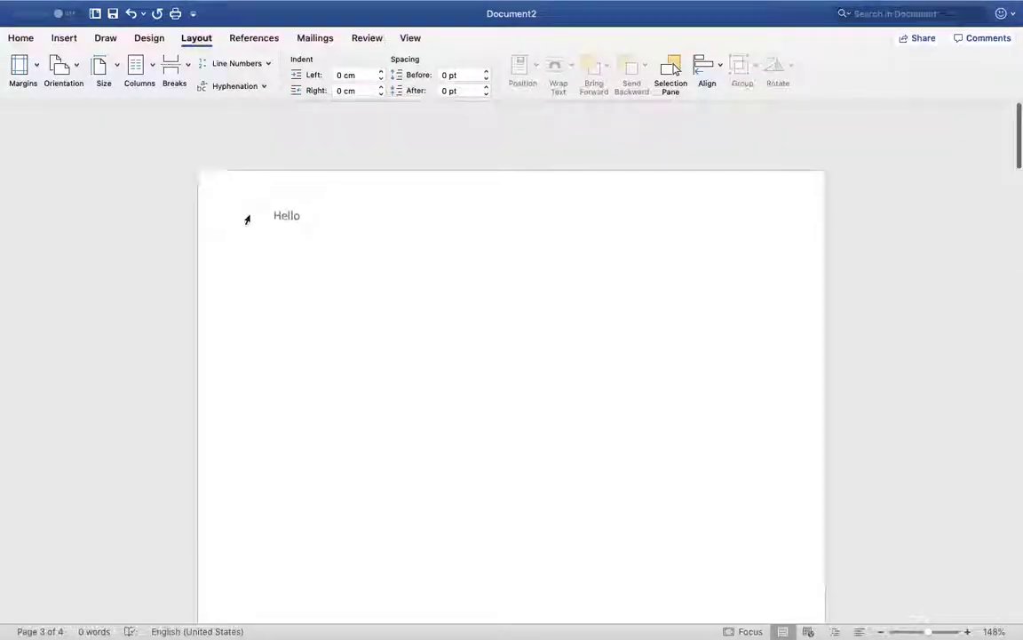
scroll(248, 216, up, 2)
scroll(249, 218, down, 10)
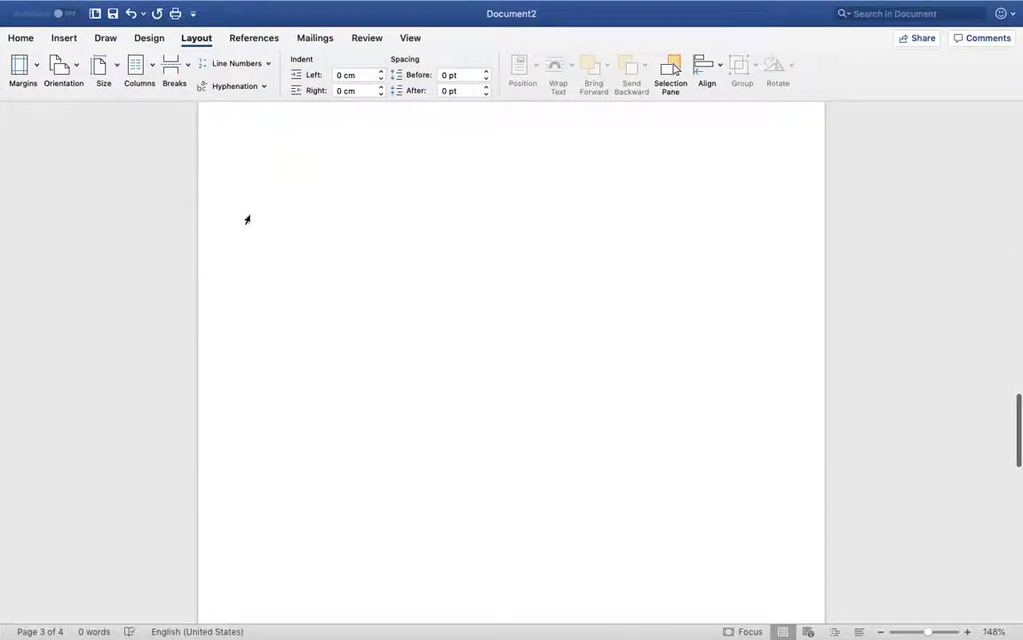
scroll(247, 219, up, 10)
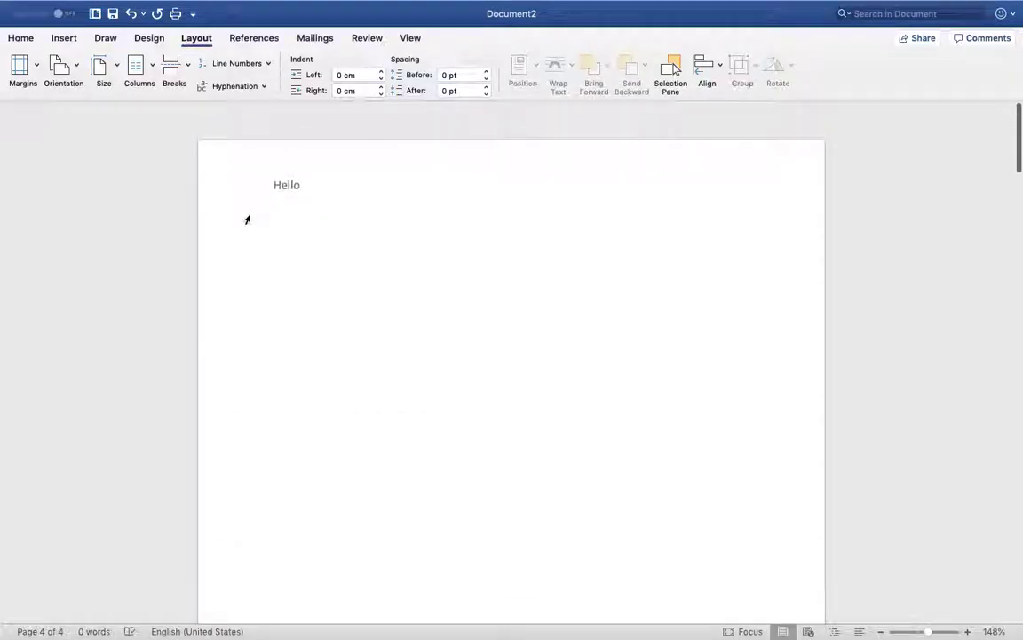
scroll(247, 219, down, 5)
scroll(247, 220, up, 3)
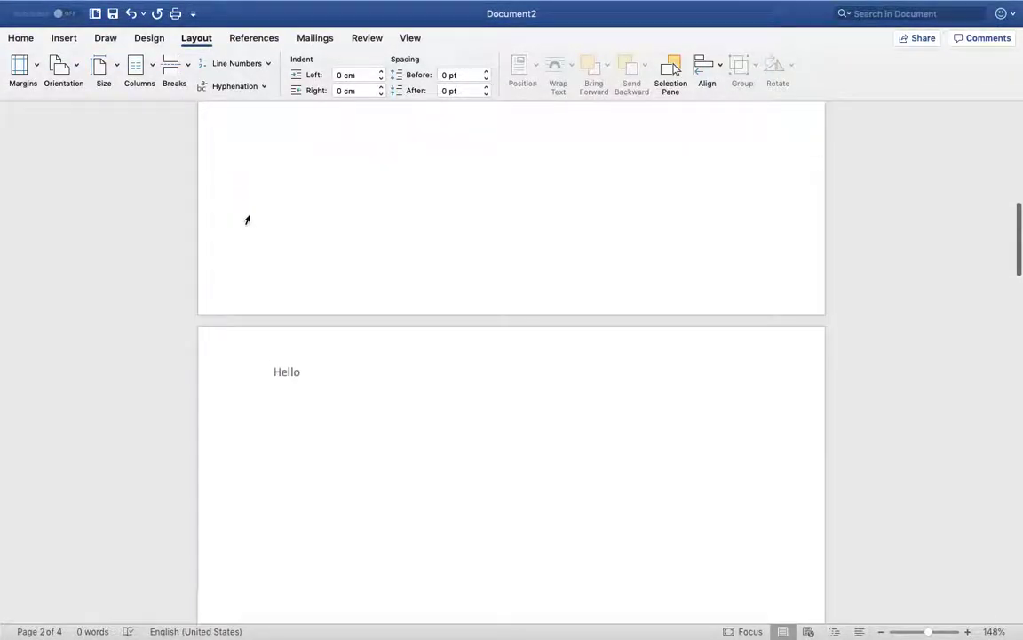
Step: Undo the Next Page section break to return to three pages
click(132, 14)
scroll(260, 269, up, 5)
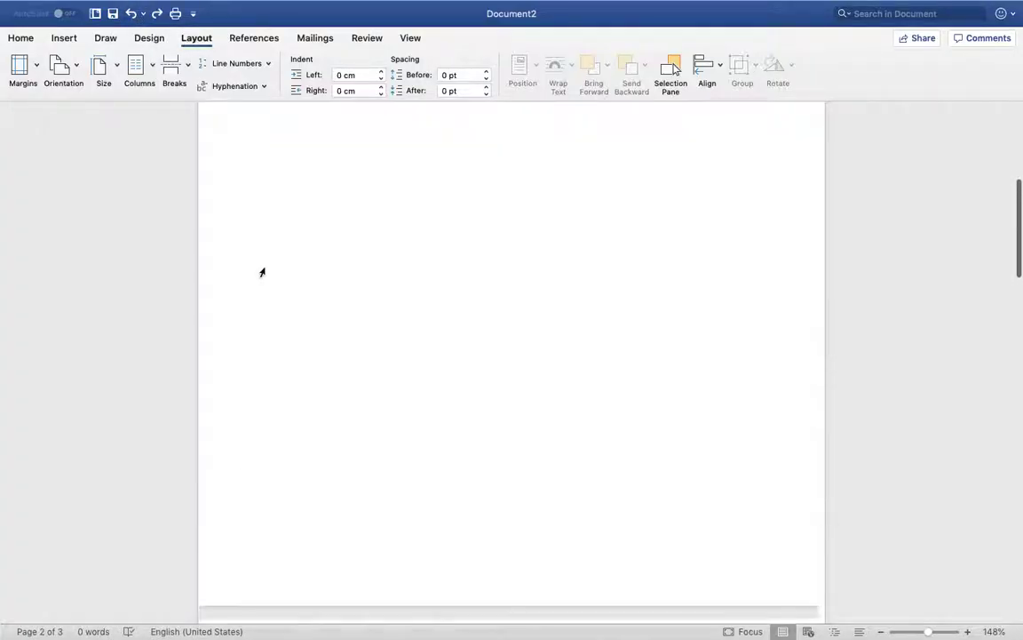
scroll(260, 270, down, 15)
scroll(261, 272, up, 10)
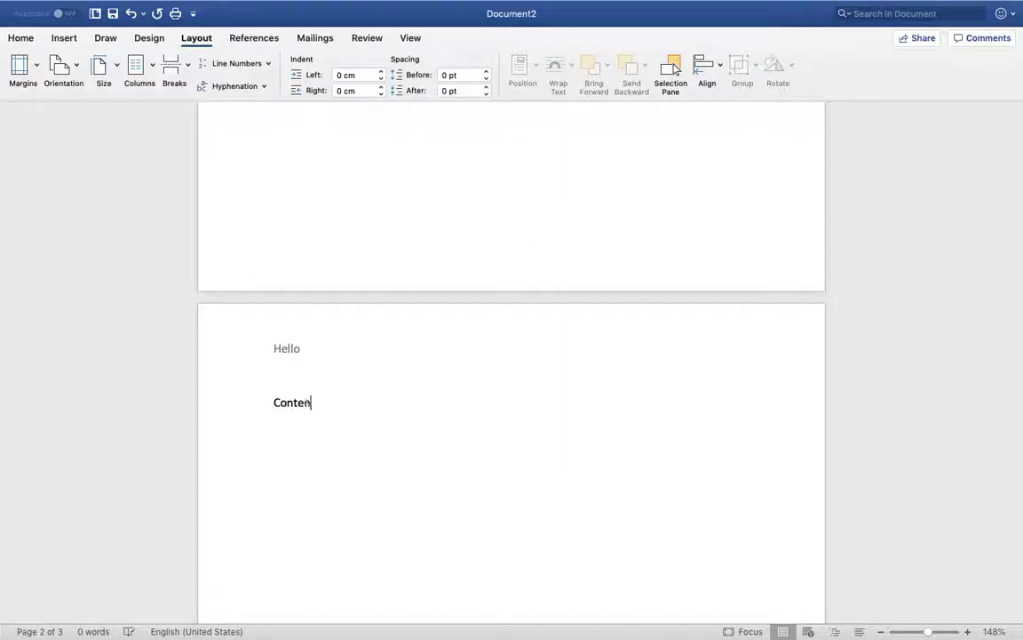
Step: Complete the 'Content 1' line under Hello and place the cursor before it
text(1)
scroll(270, 334, up, 1)
scroll(270, 334, down, 3)
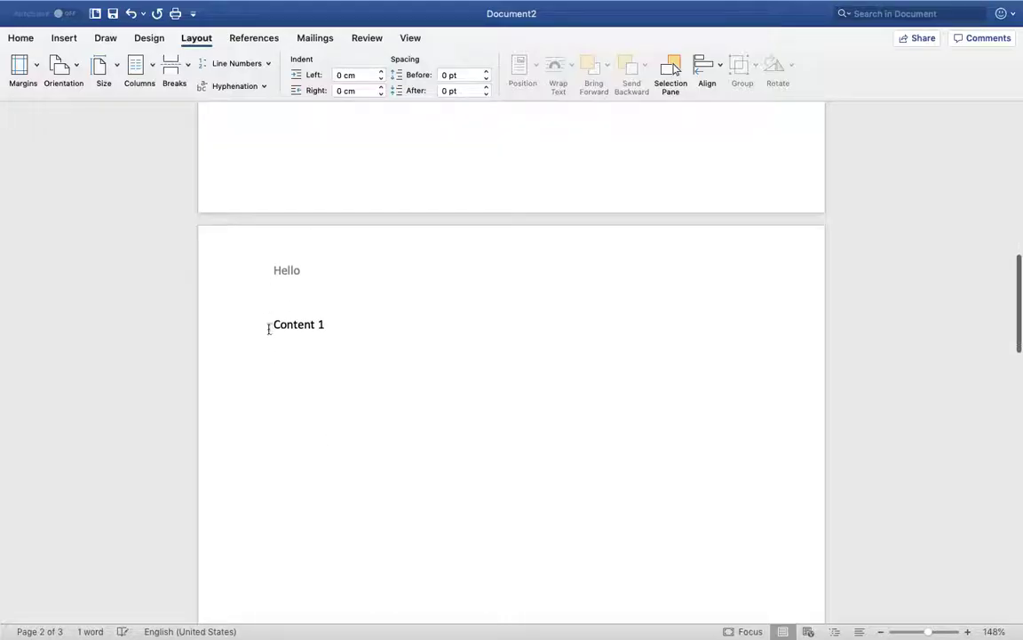
click(265, 333)
click(273, 327)
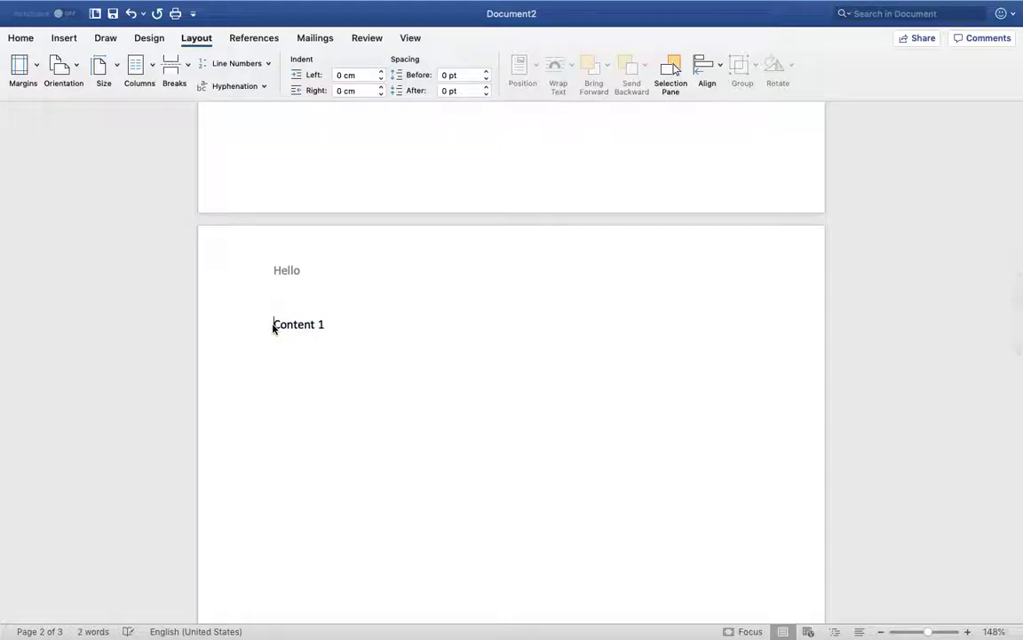
click(195, 41)
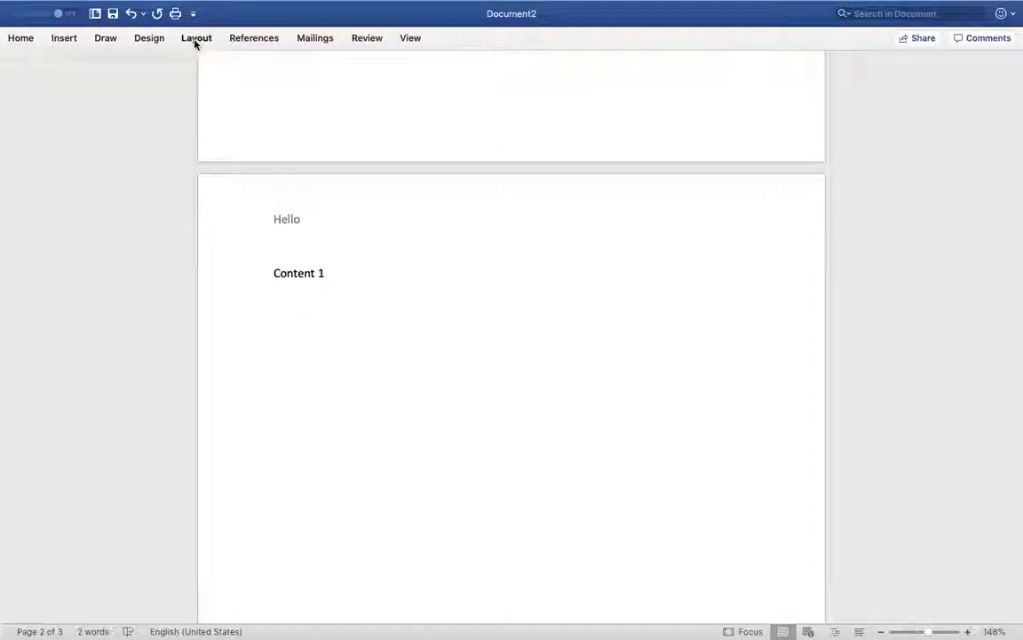
Step: Insert a Next Page section break before Content 1, growing the document to four pages
click(197, 38)
click(172, 65)
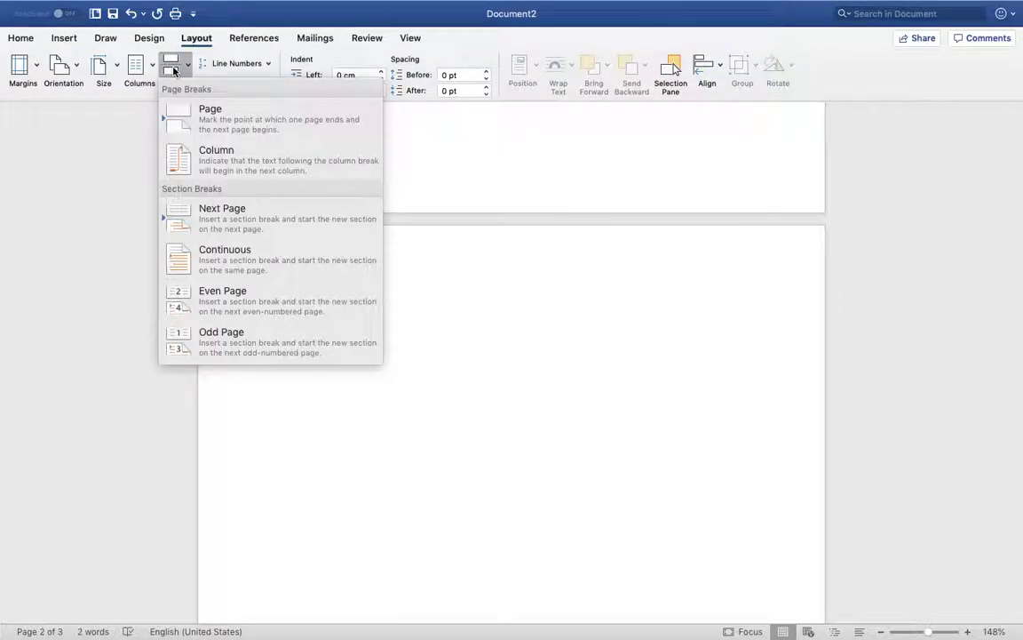
click(220, 216)
scroll(216, 217, down, 3)
scroll(216, 218, down, 15)
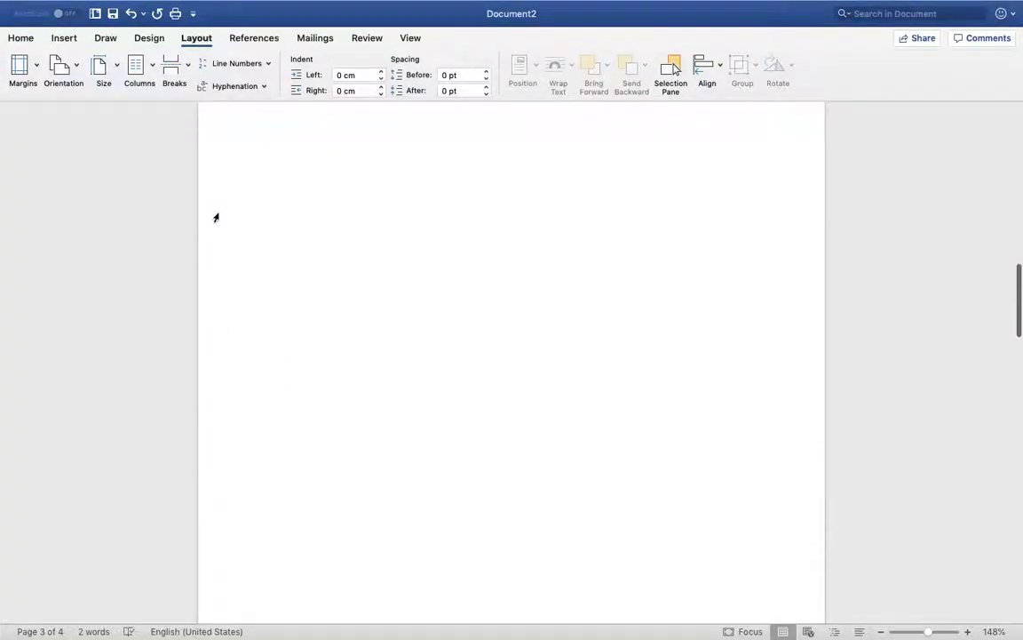
scroll(216, 218, up, 4)
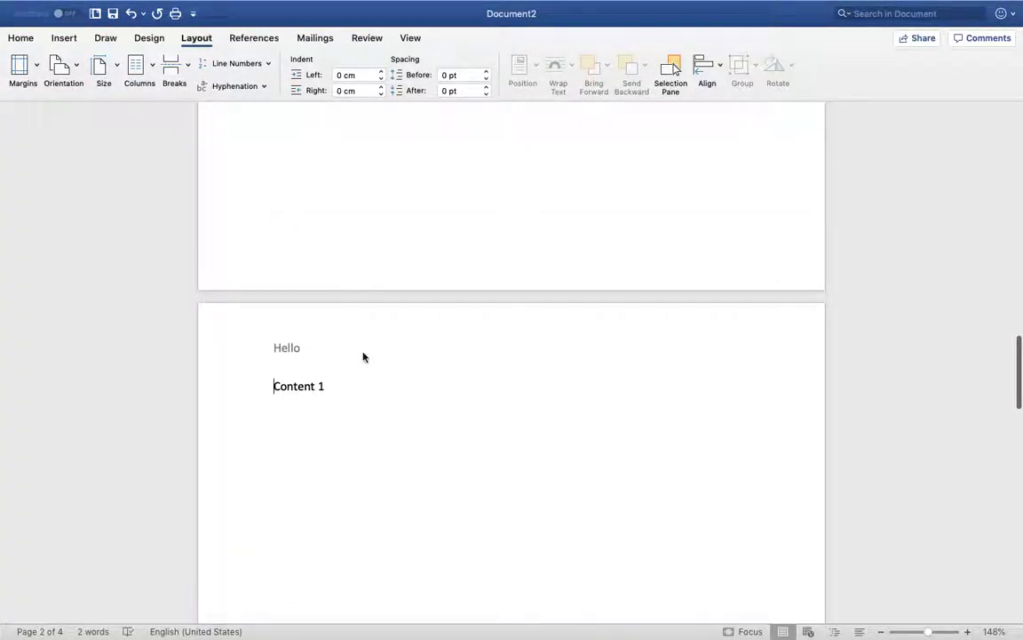
Step: Open the Section 2 header and switch Link to Previous off so it's independent
double_click(344, 346)
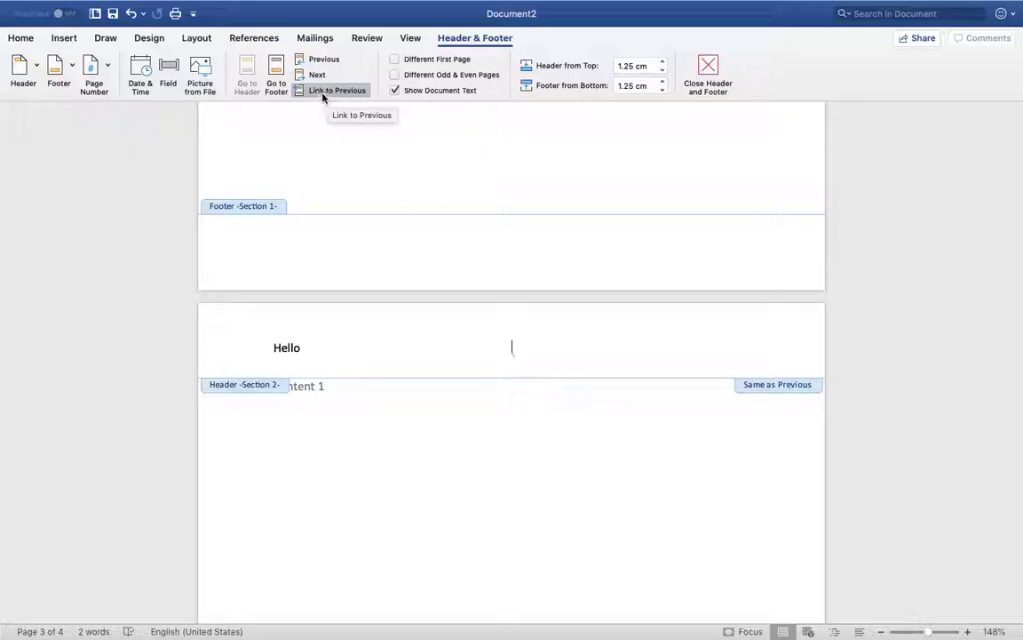
click(323, 96)
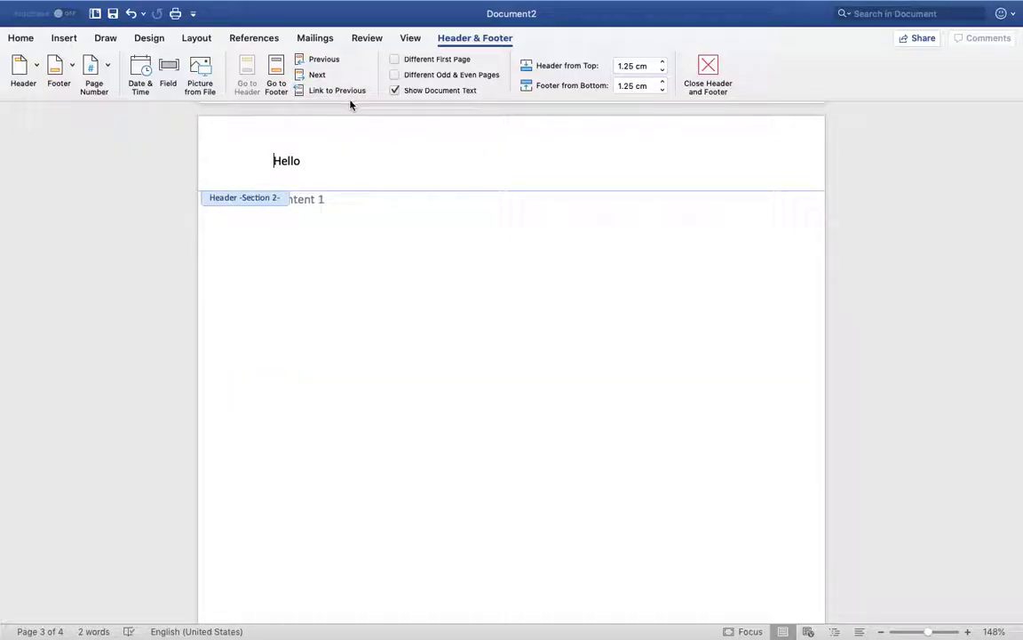
click(345, 95)
click(615, 222)
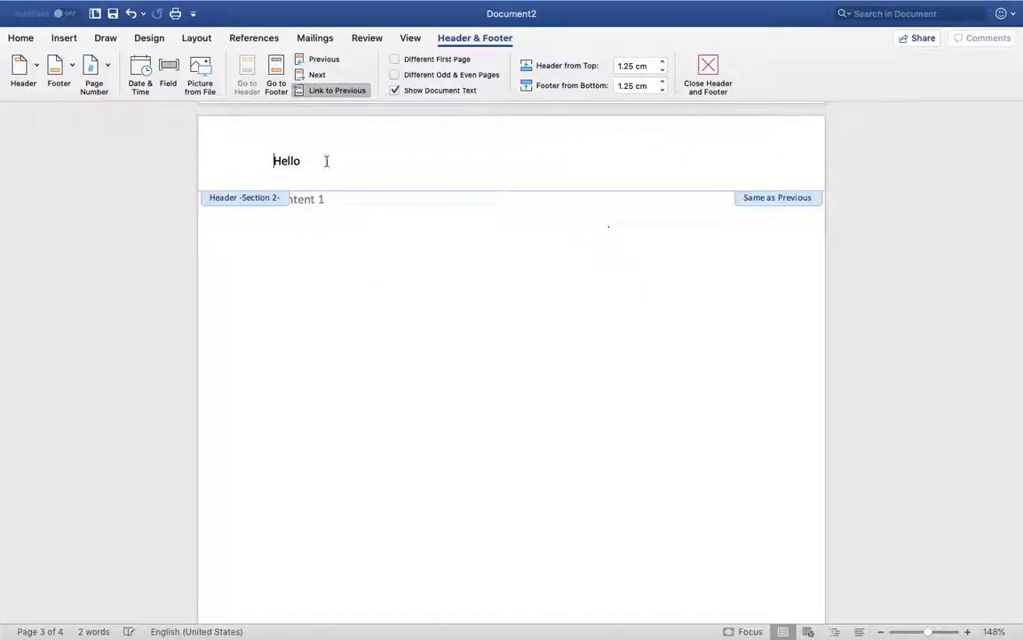
click(339, 91)
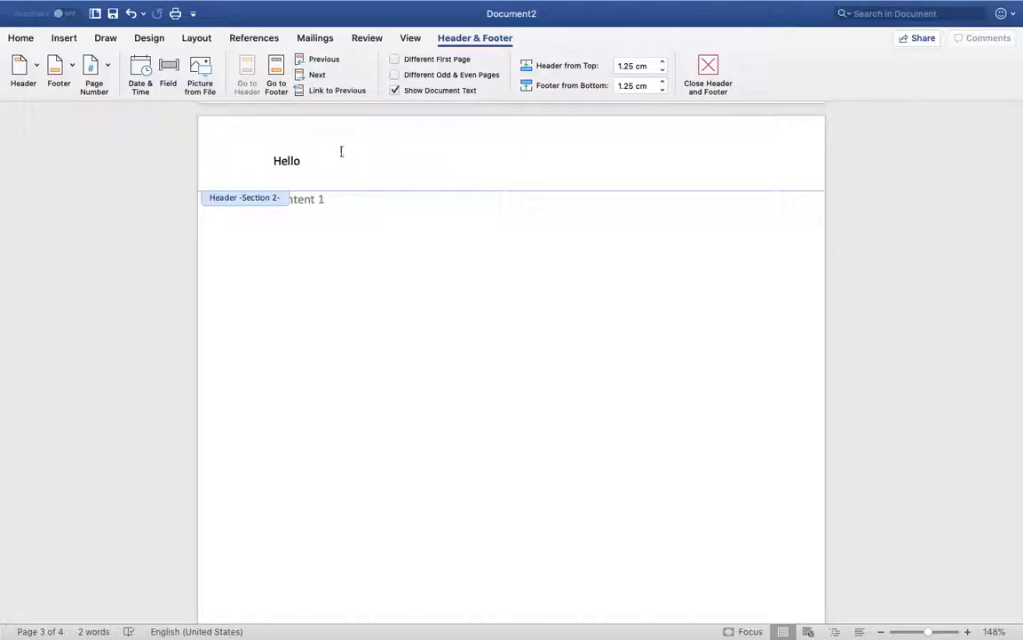
scroll(340, 151, up, 2)
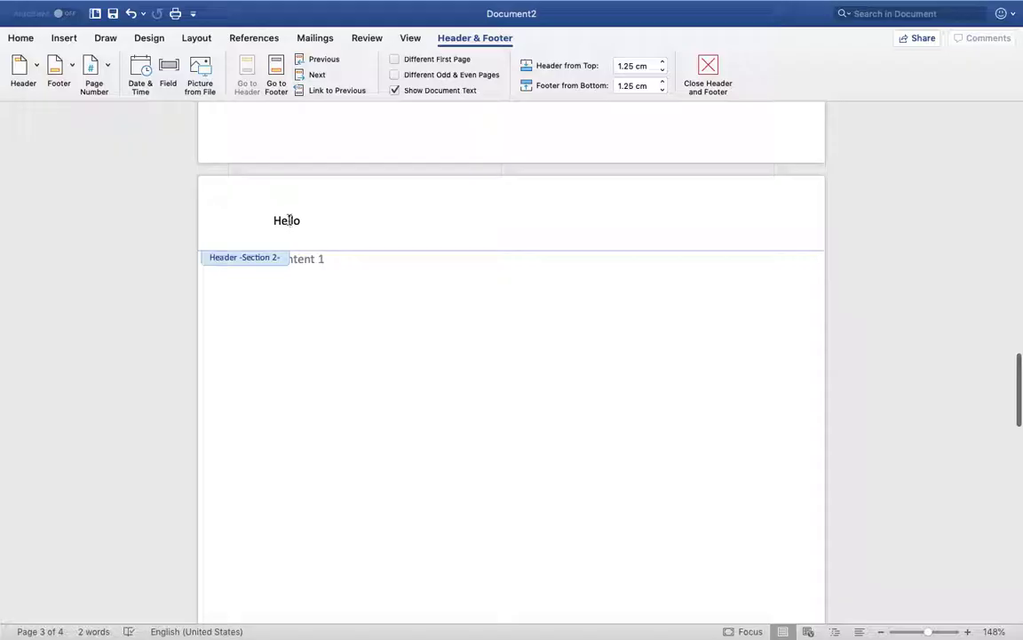
Step: Remove the Hello header from Section 2 using Header > Remove Header
double_click(290, 220)
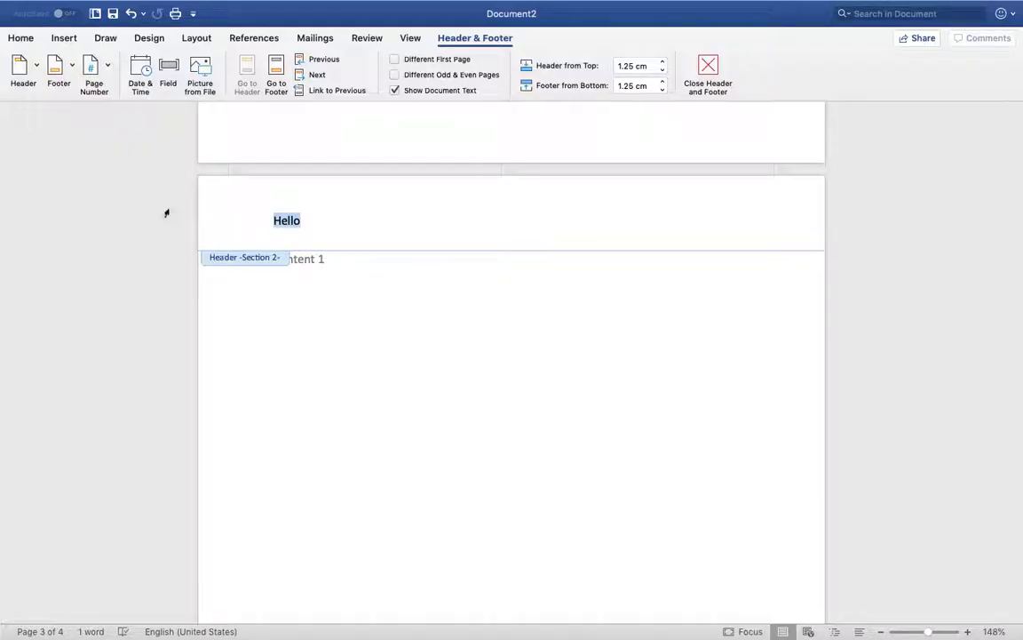
scroll(203, 242, up, 3)
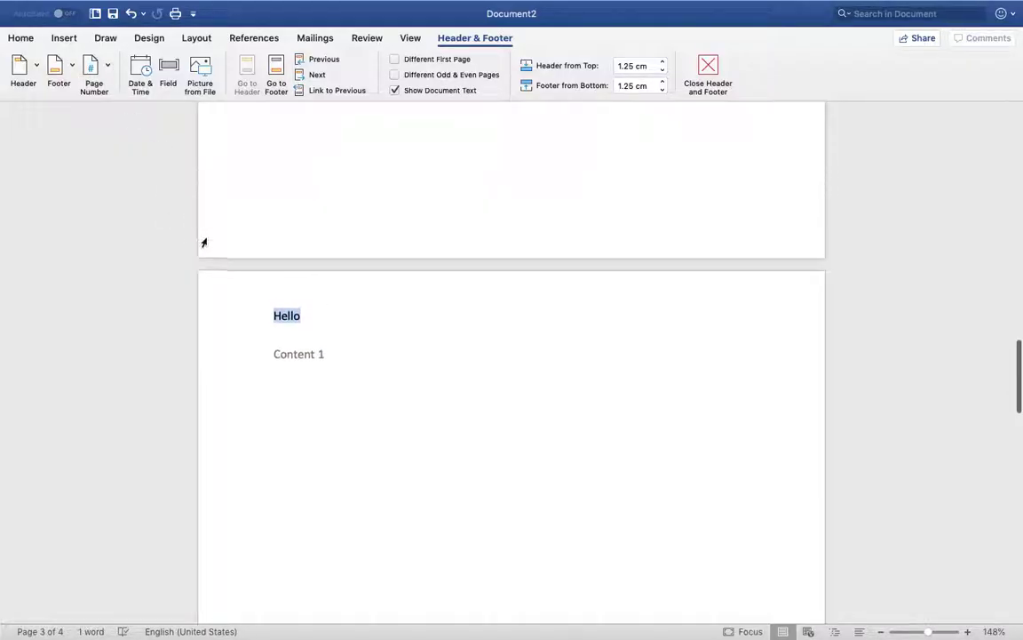
click(56, 38)
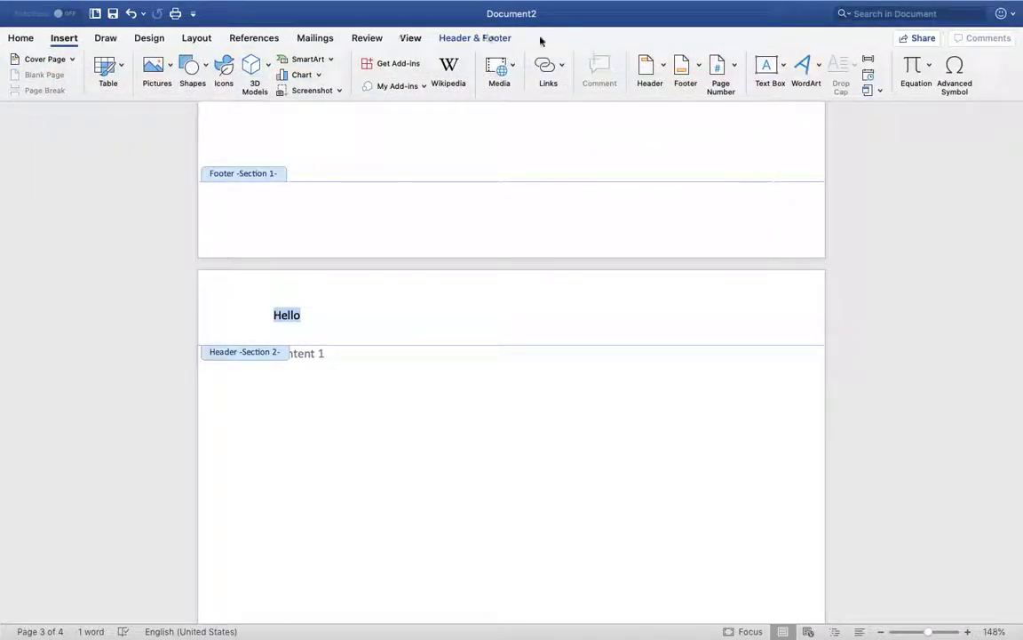
click(511, 40)
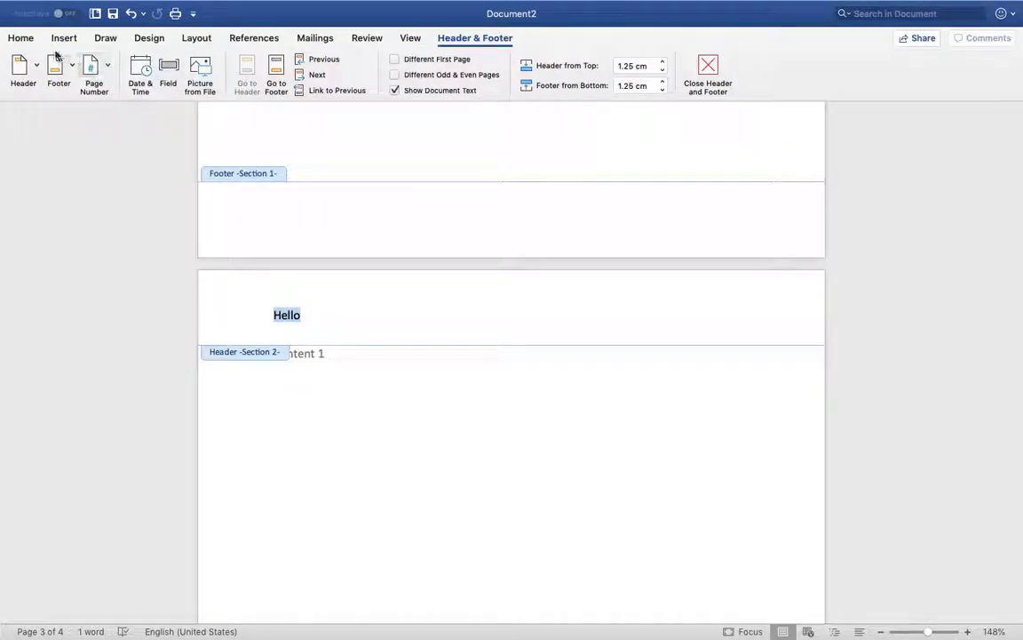
click(21, 70)
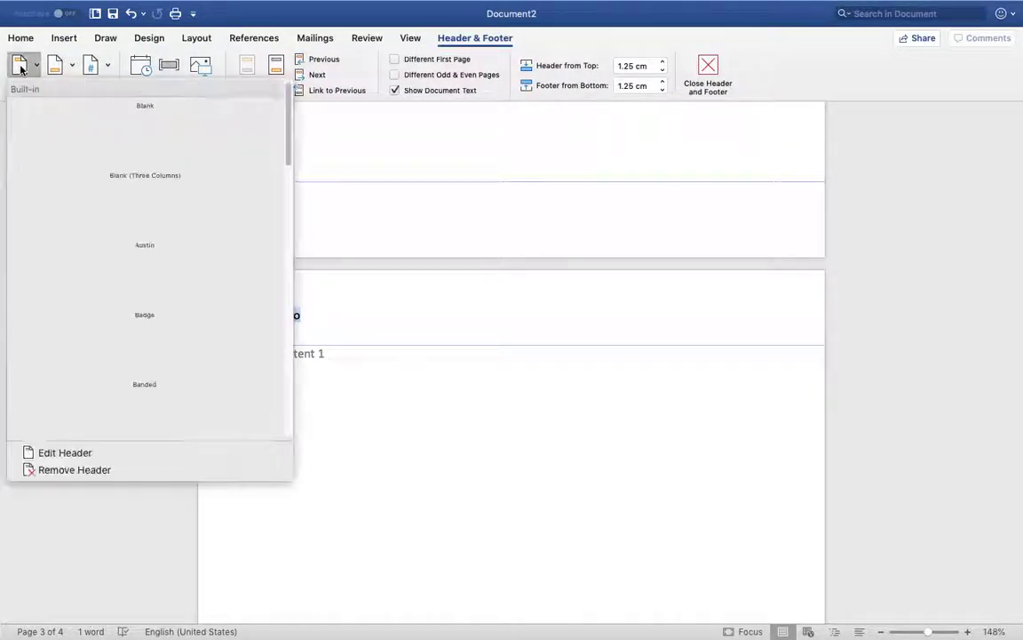
click(88, 470)
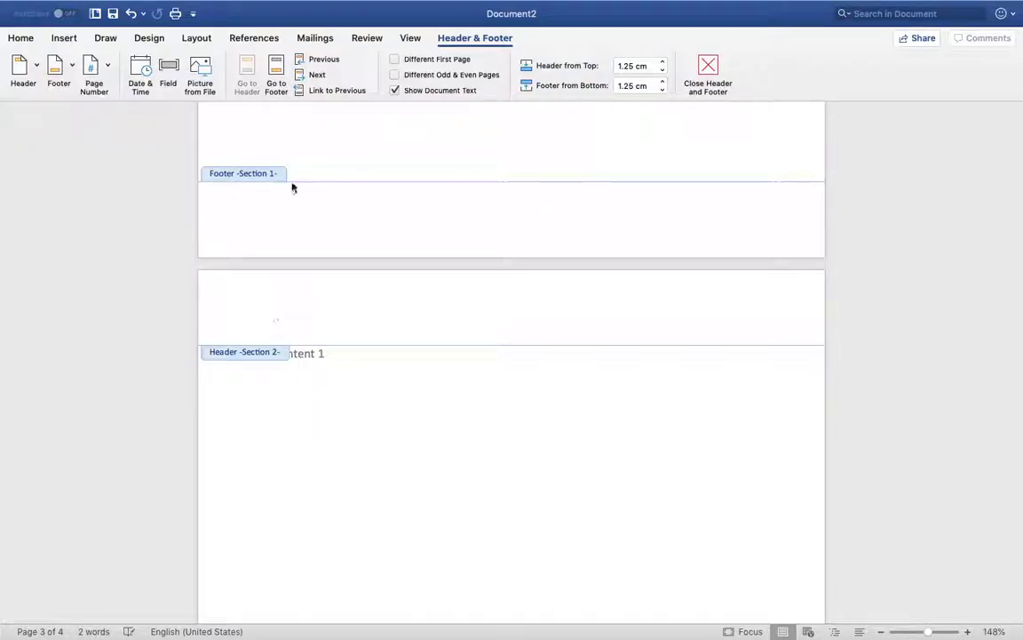
scroll(292, 187, down, 5)
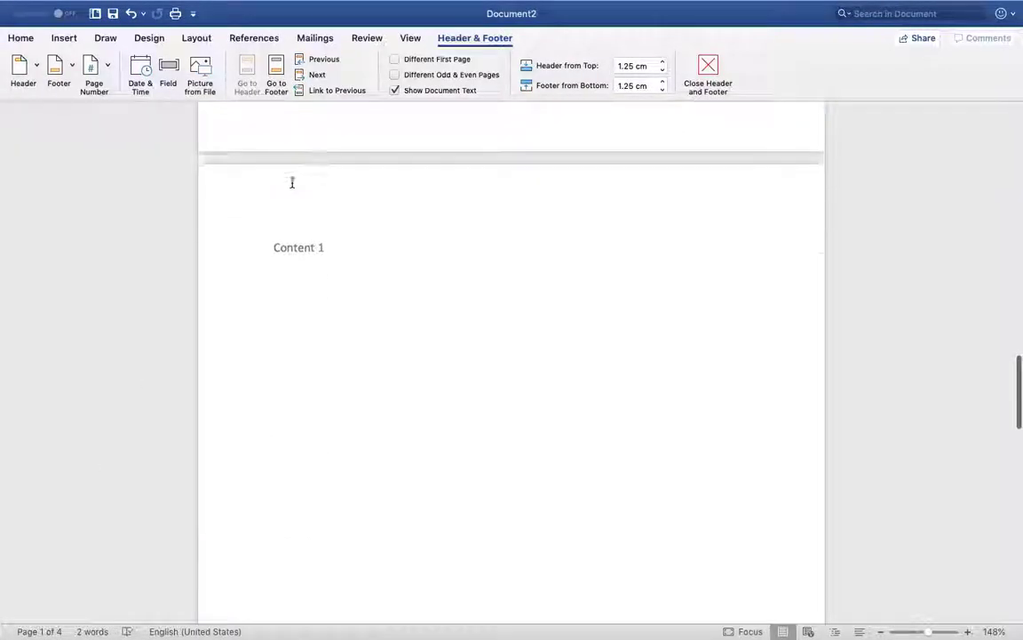
scroll(292, 186, up, 1)
Step: Type 'Another Header Text' into the empty Section 2 header
click(291, 183)
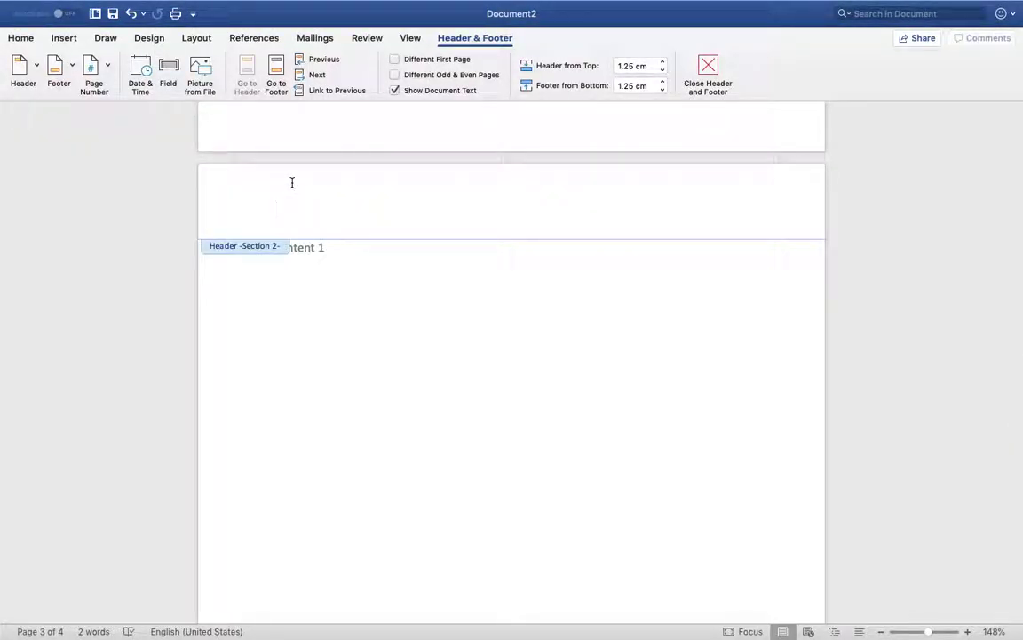
text(Another Head)
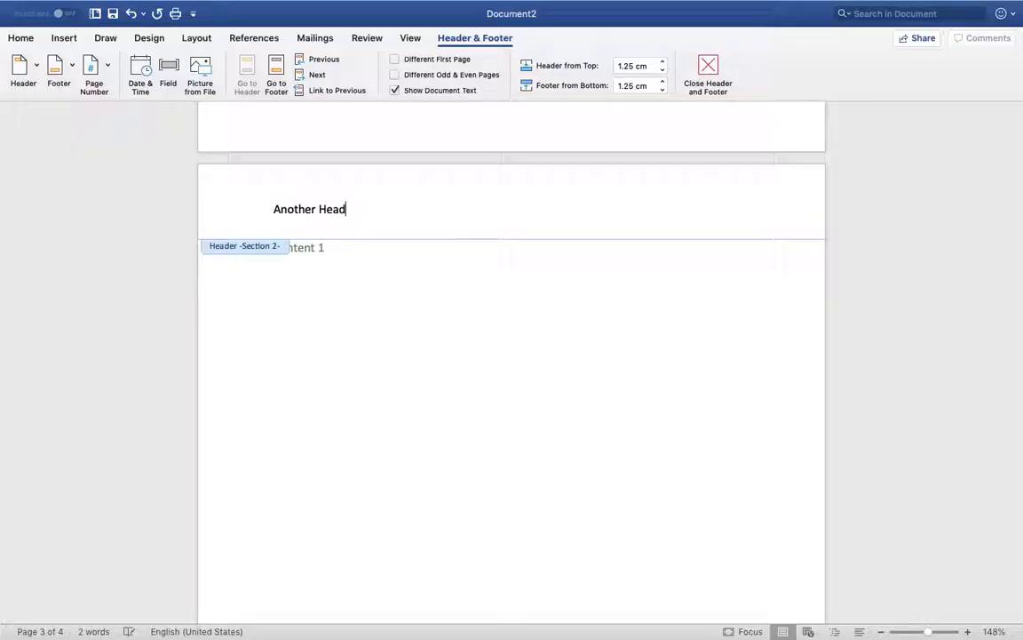
text(er Text)
scroll(511, 355, up, 10)
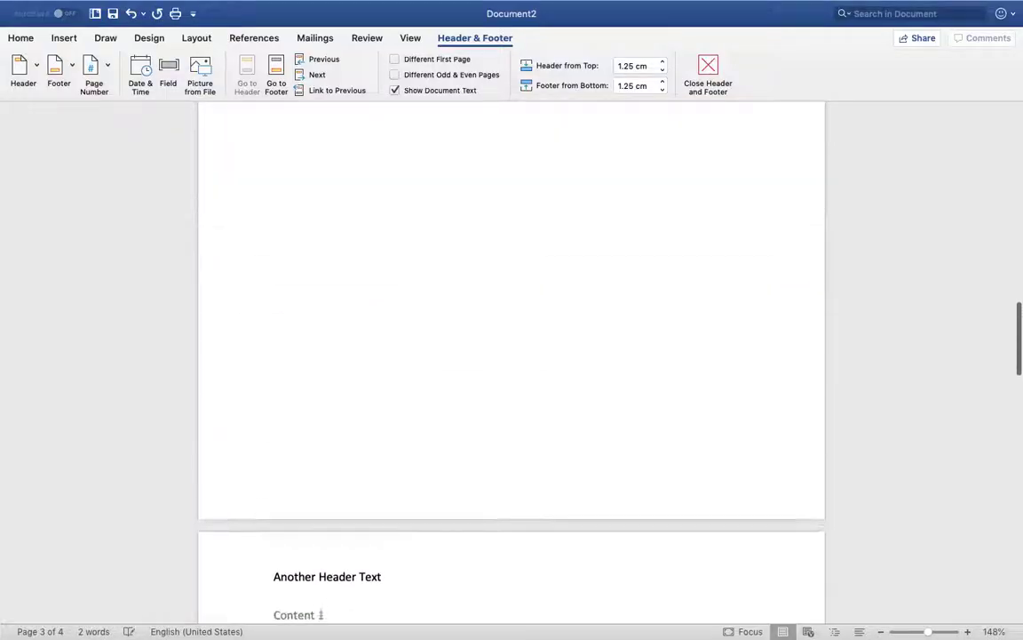
scroll(292, 185, down, 4)
scroll(292, 185, up, 4)
scroll(321, 514, down, 1)
scroll(301, 498, down, 15)
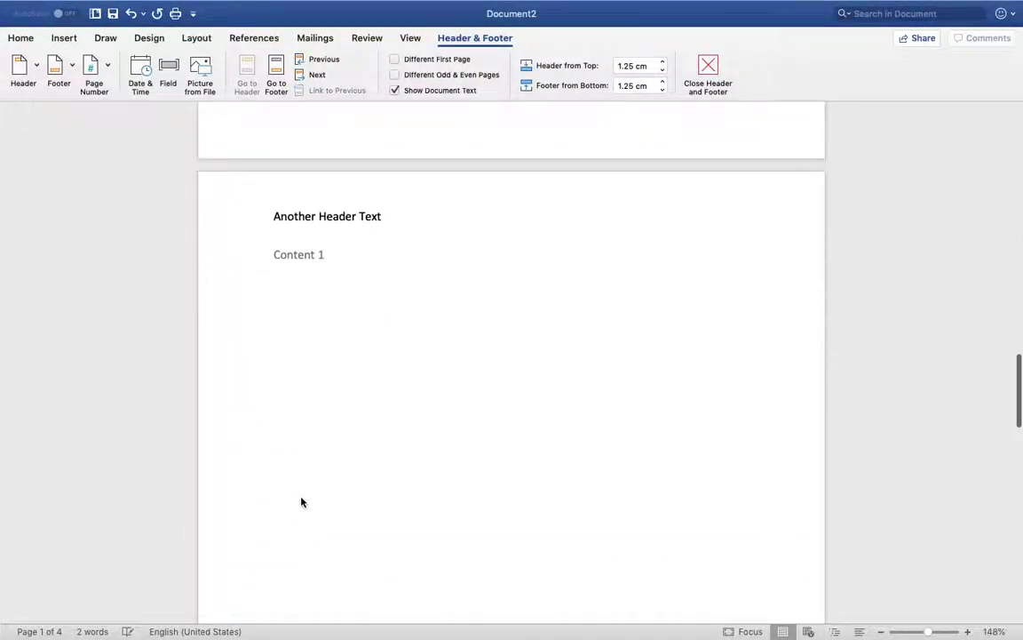
scroll(301, 502, down, 15)
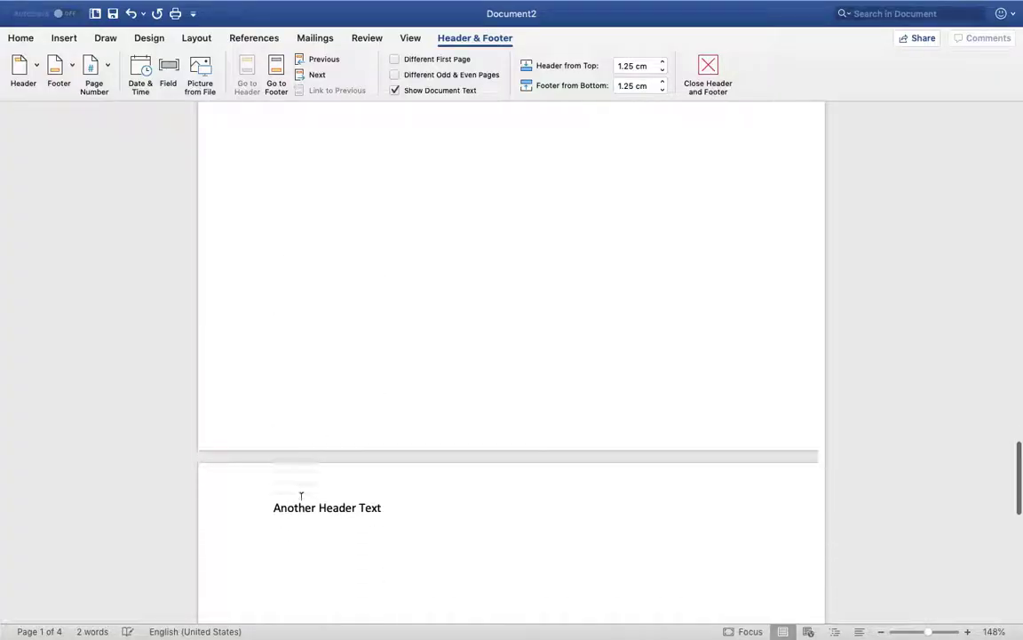
scroll(301, 502, up, 10)
scroll(302, 502, up, 5)
scroll(299, 500, down, 5)
Step: Check the Another Header Text headers on pages 3 and 4 against the Hello pages
click(292, 331)
scroll(313, 321, down, 10)
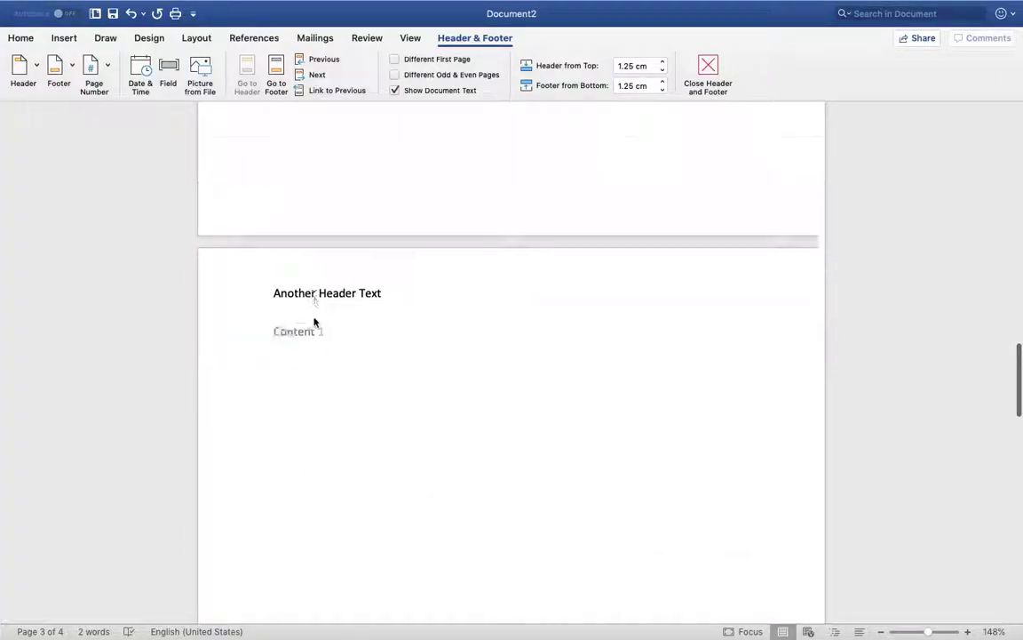
click(335, 397)
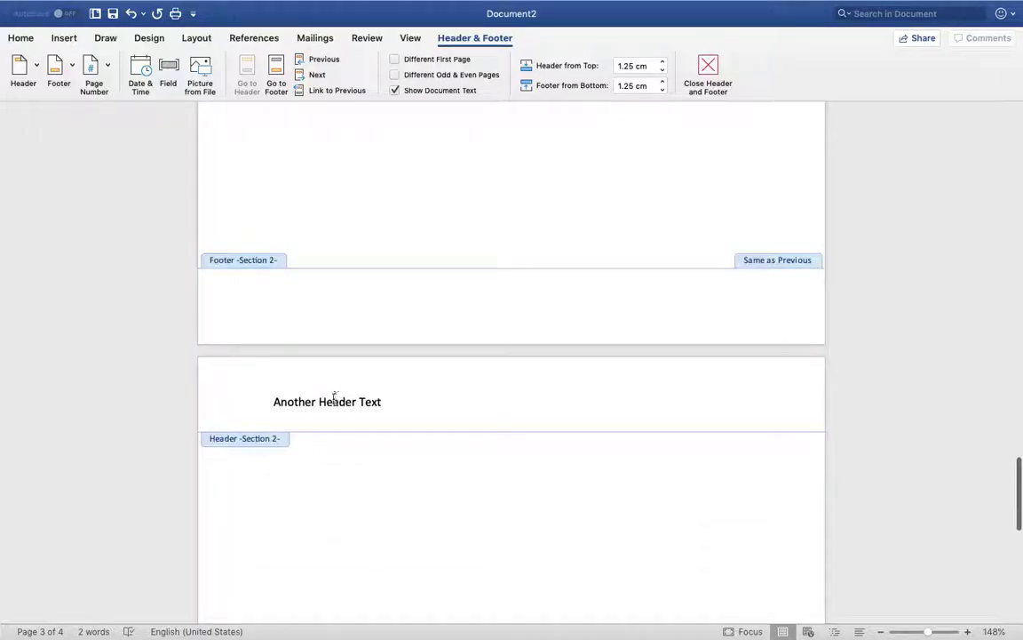
scroll(334, 400, up, 20)
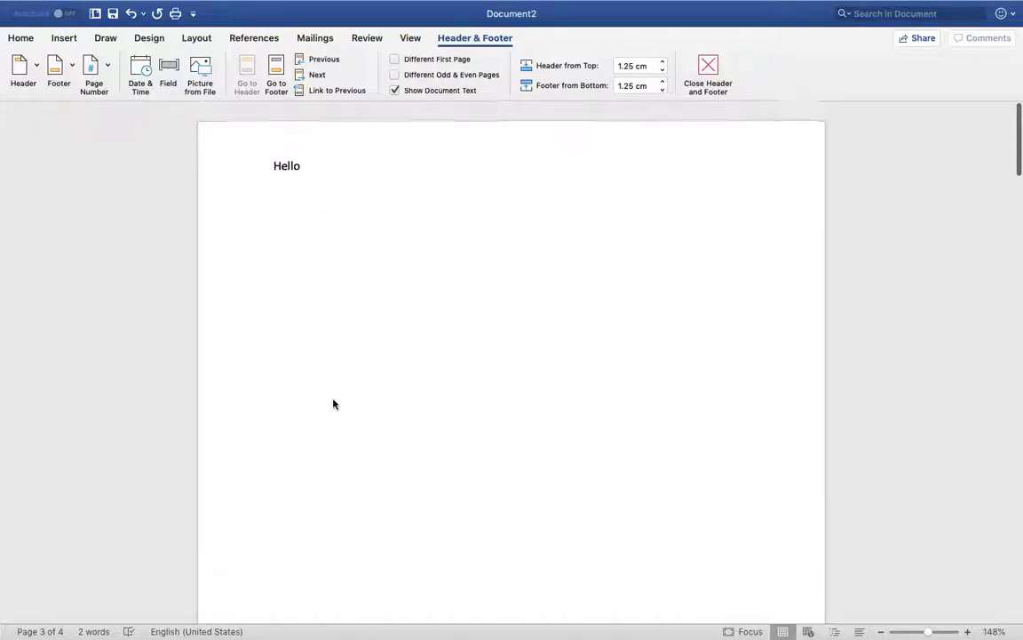
scroll(333, 404, down, 10)
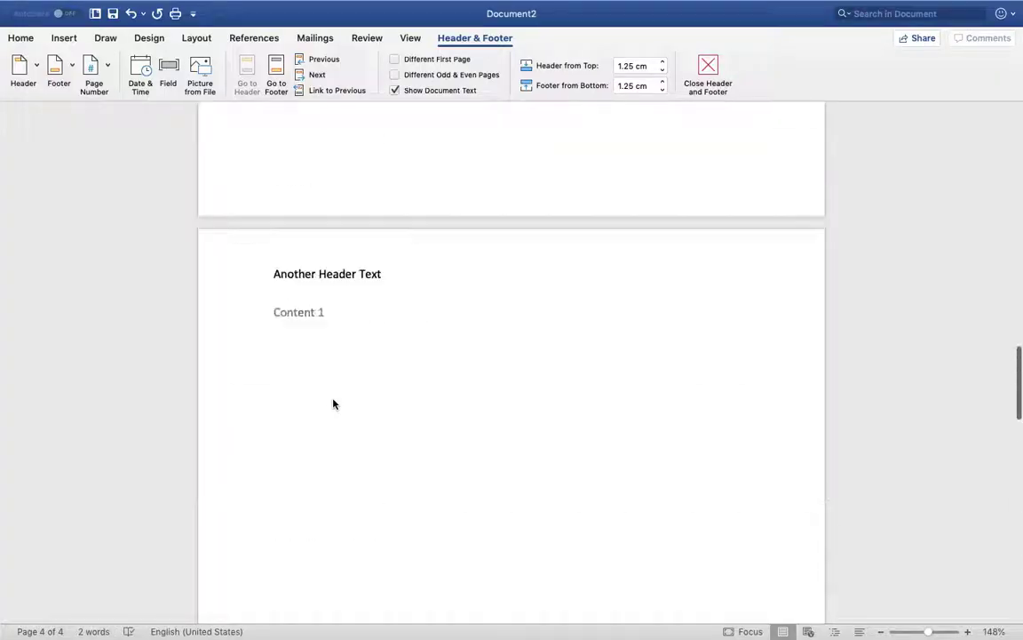
scroll(333, 402, up, 15)
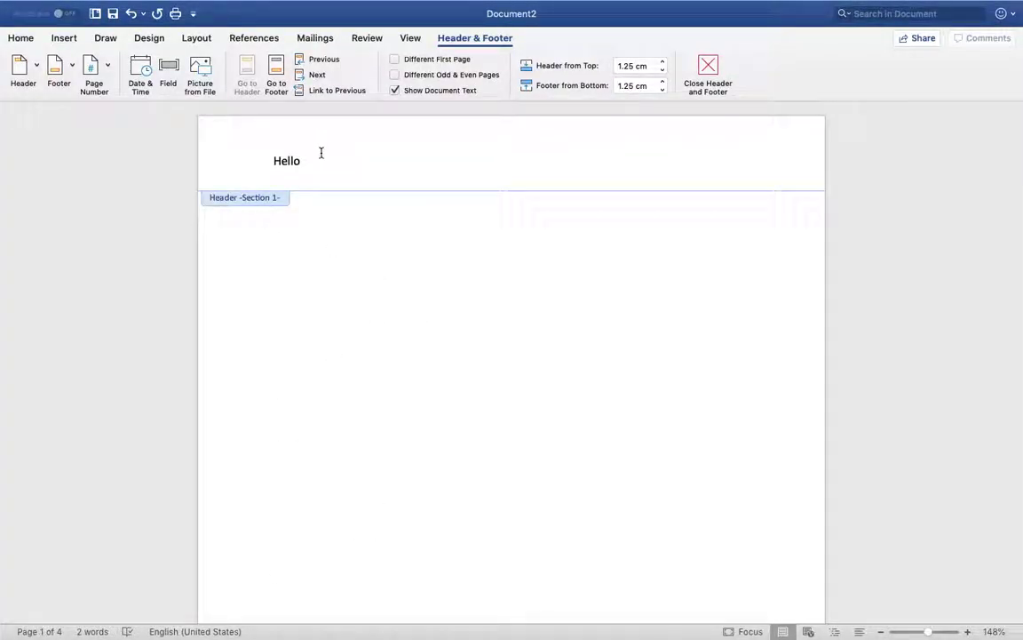
scroll(279, 244, up, 3)
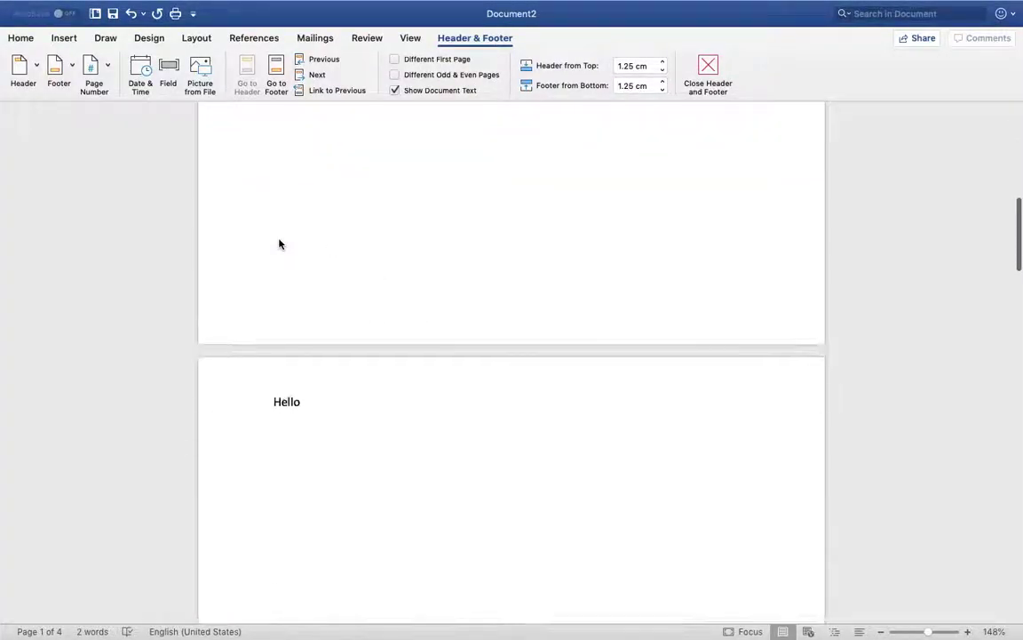
Step: Enable Different First Page so page 1 gets its own blank header
double_click(287, 332)
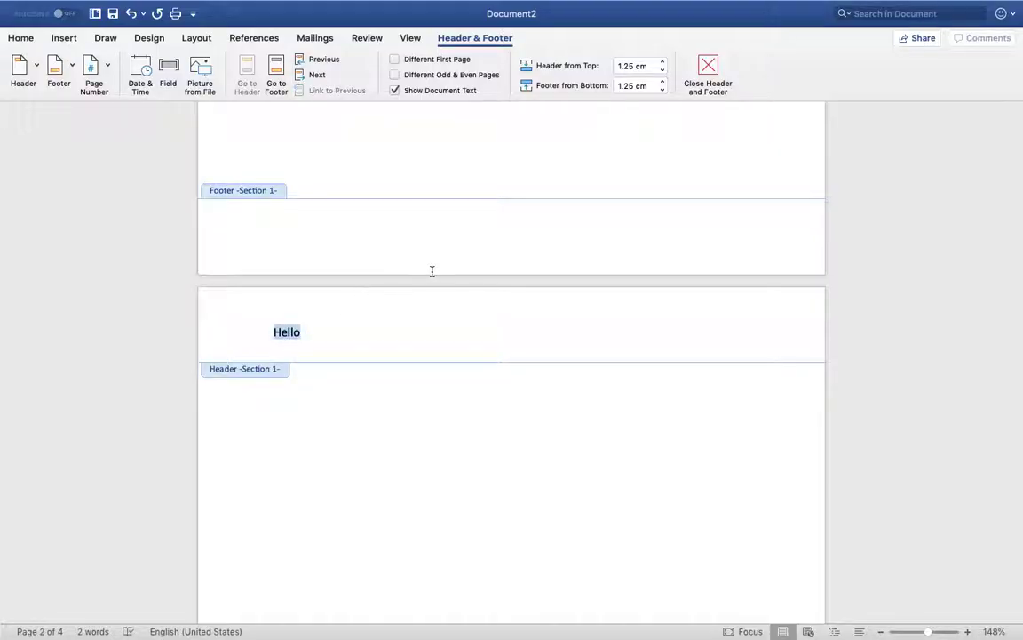
click(394, 60)
scroll(320, 236, up, 3)
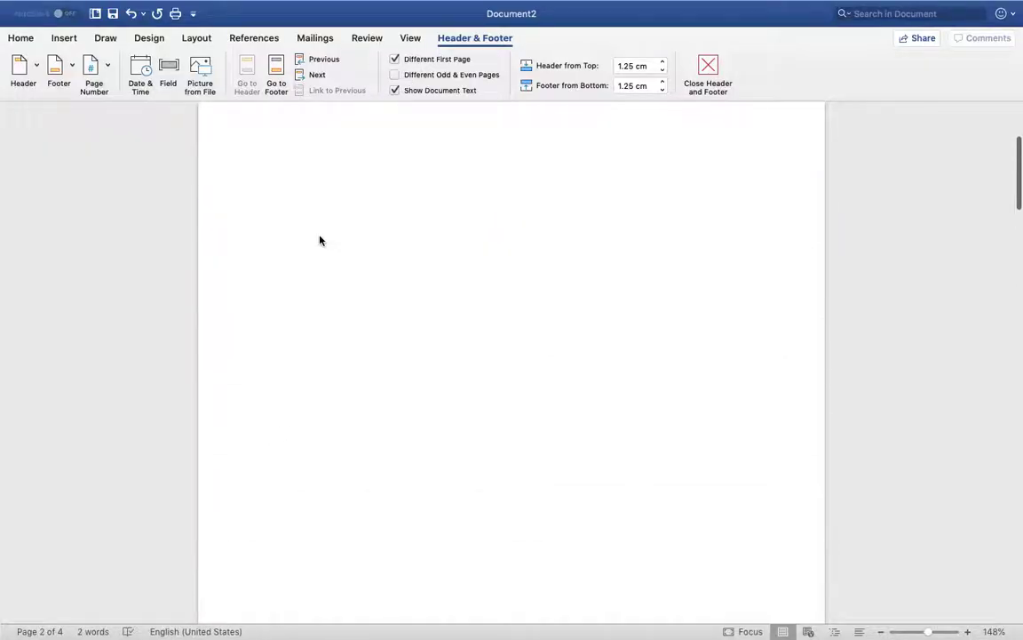
scroll(320, 240, down, 10)
Step: Edit the page 2 header, adding '2' after Hello to read Hello 2
click(268, 365)
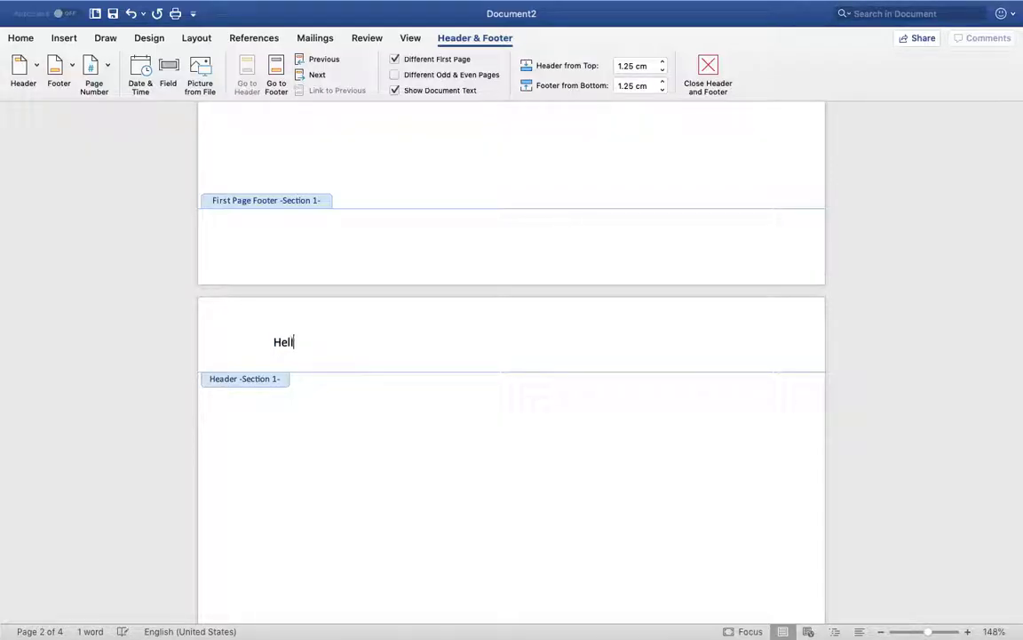
text(2)
scroll(302, 207, up, 10)
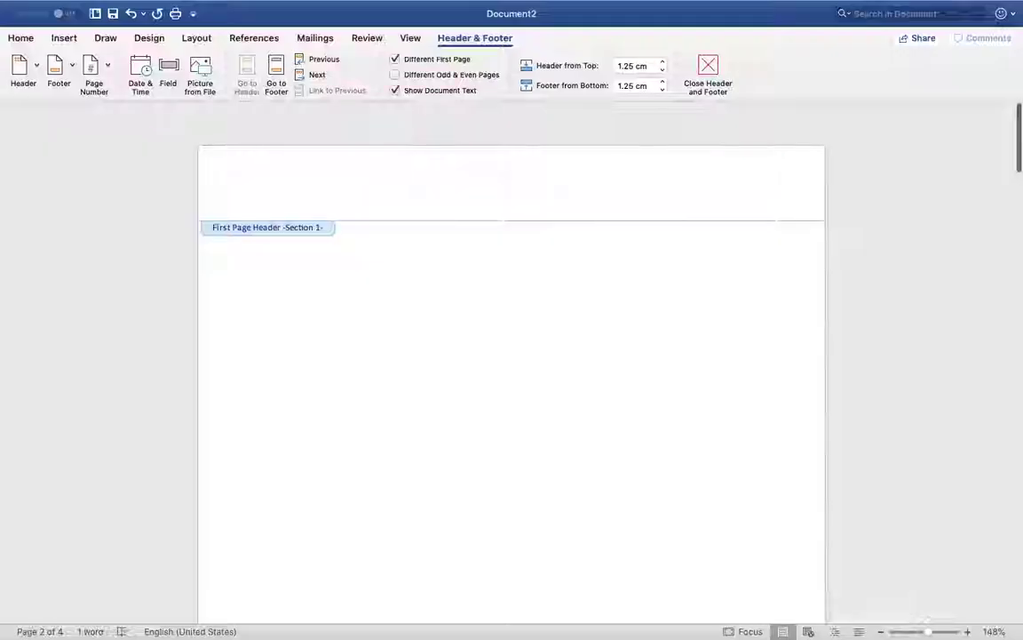
scroll(294, 167, down, 20)
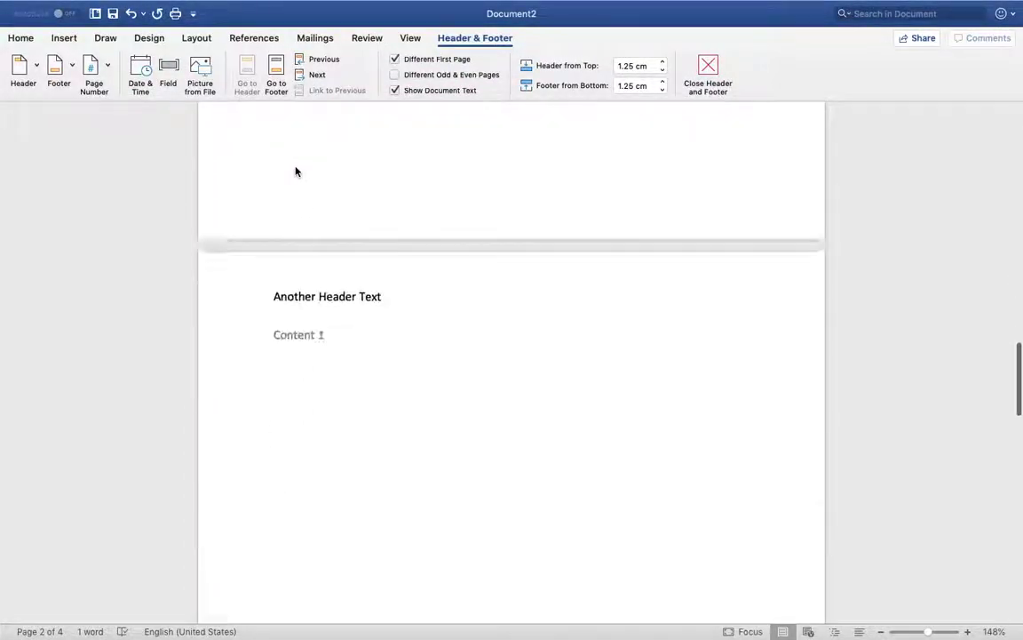
scroll(295, 167, up, 10)
scroll(294, 167, down, 8)
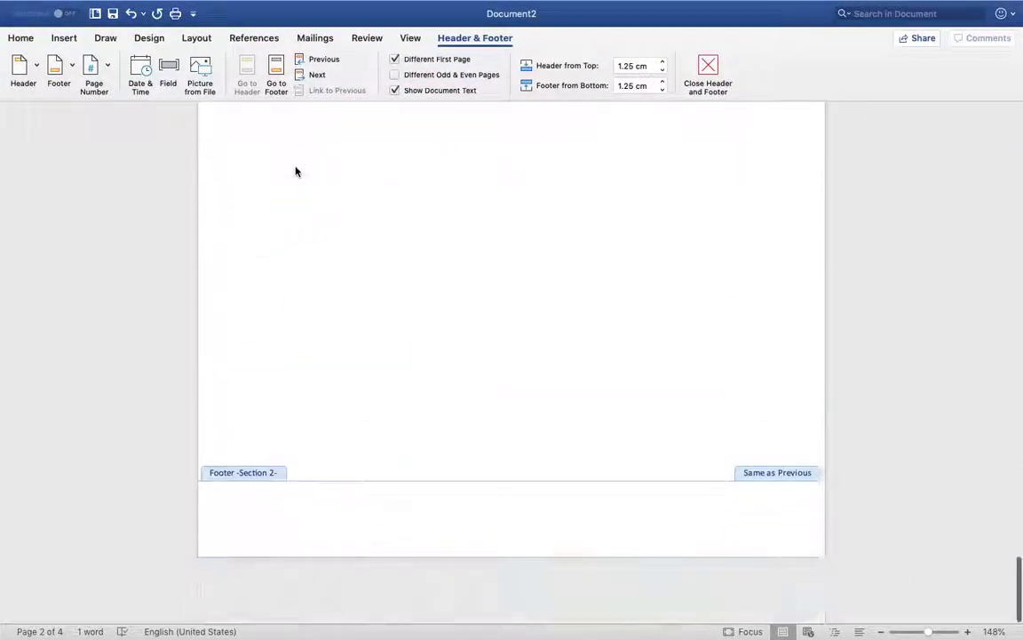
scroll(296, 172, up, 15)
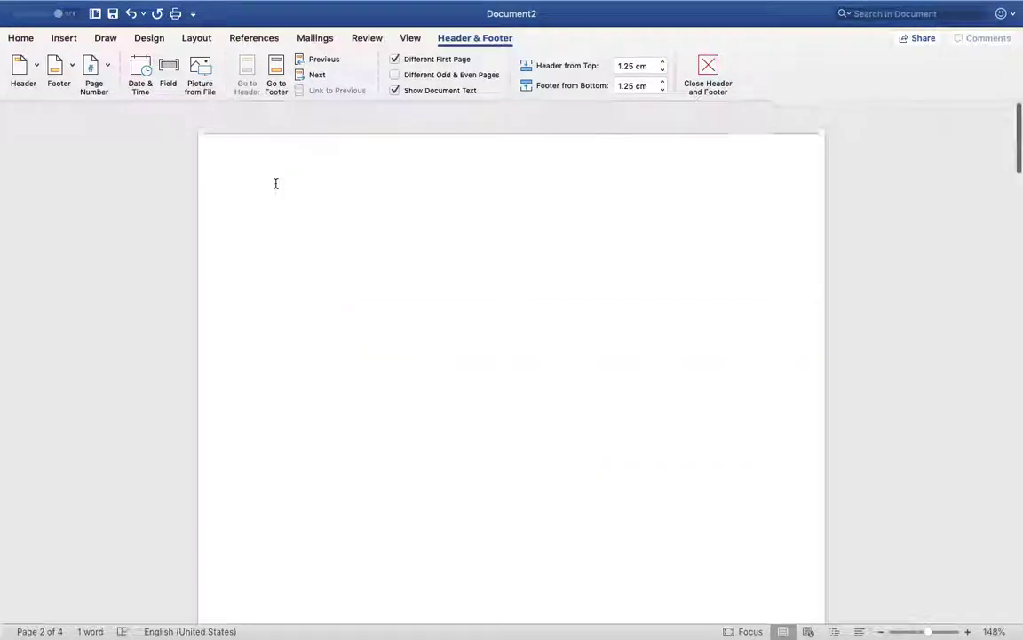
Step: Place the cursor in page 1's First Page Header to begin its separate header text
click(295, 158)
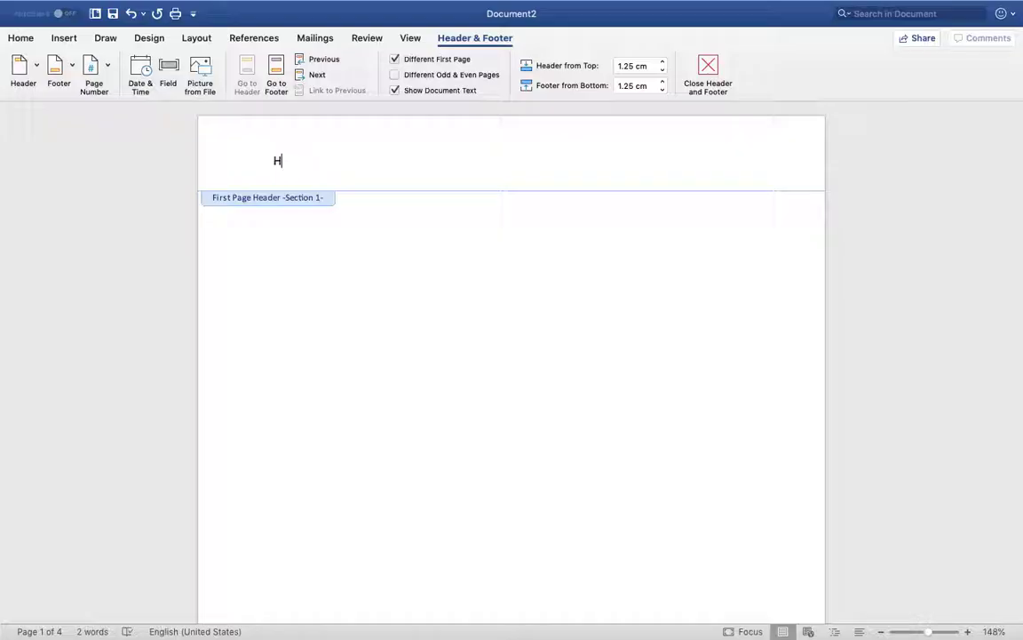
scroll(292, 172, down, 15)
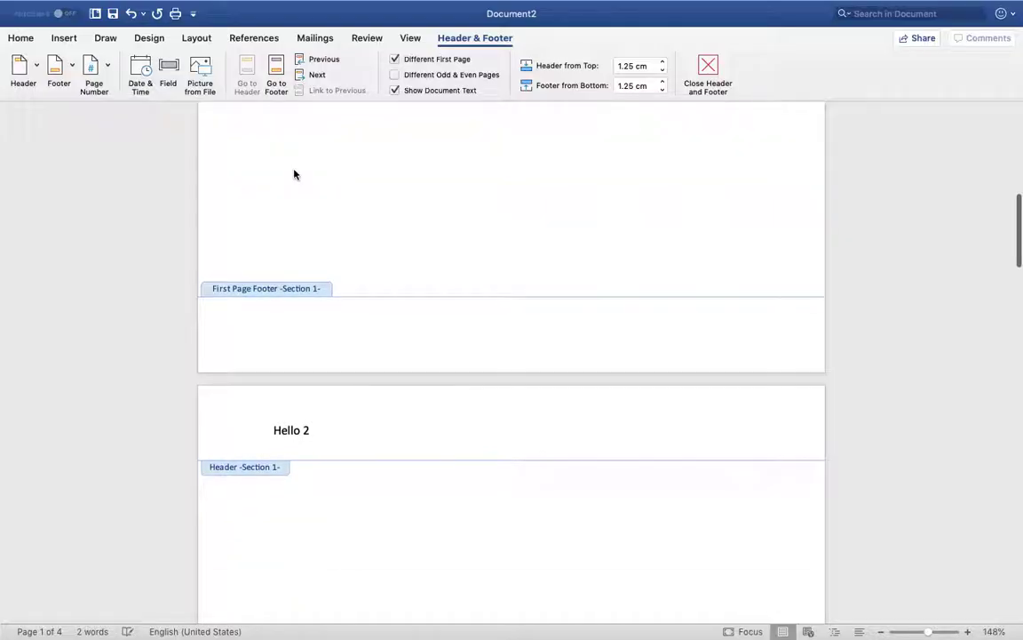